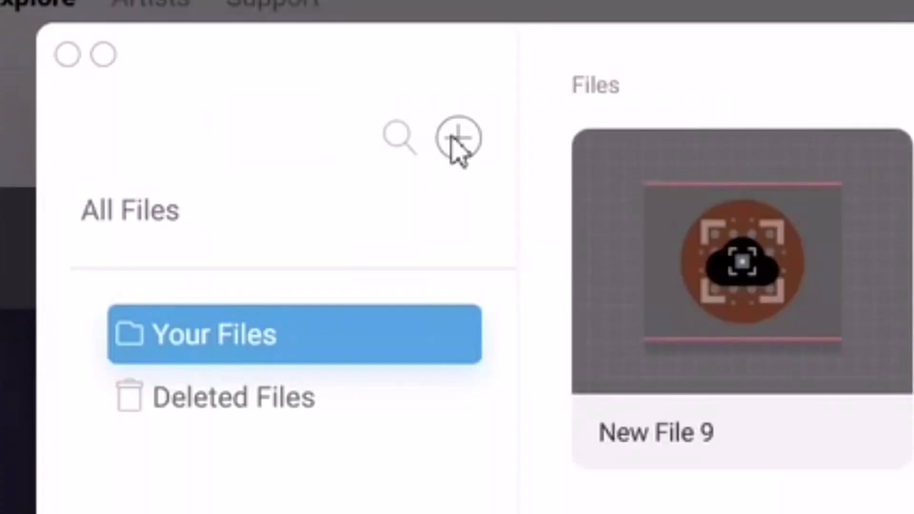
Create a new Flare file (New File 10) and save its default public file properties
{"action": "left_click", "coordinate": [326, 127]}
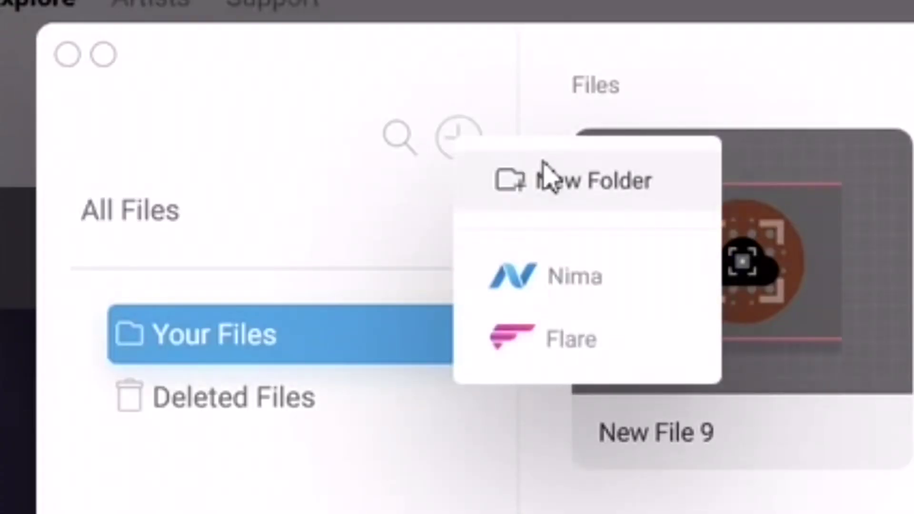
{"action": "left_click", "coordinate": [513, 345]}
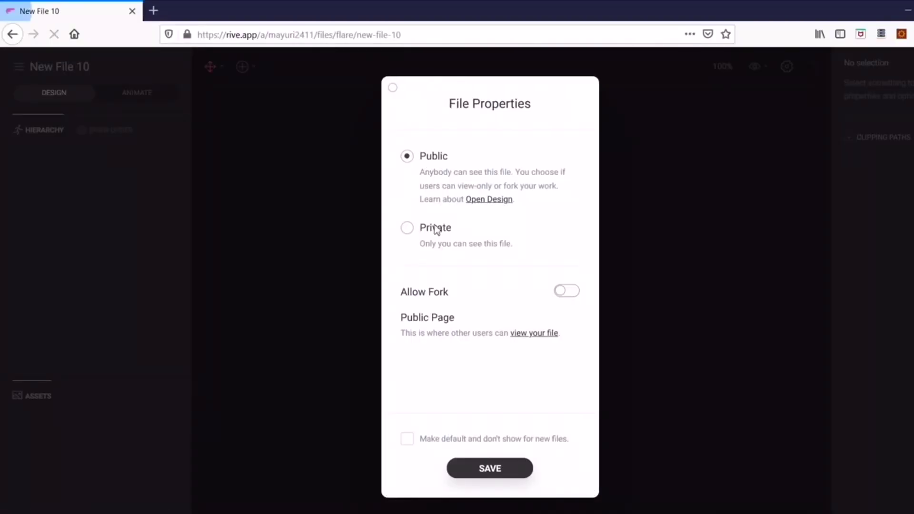
{"action": "left_click", "coordinate": [486, 469]}
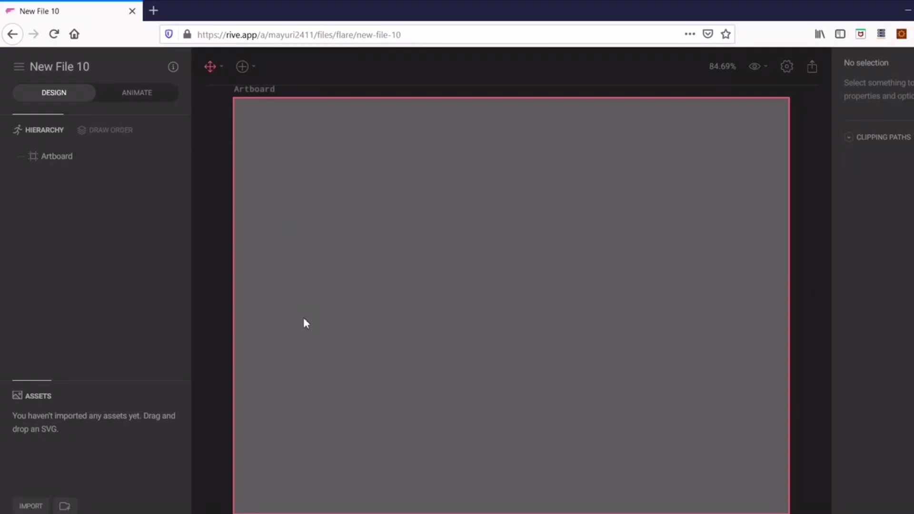
Resize the artboard to width 100 and height 150, then center it in view
{"action": "left_click", "coordinate": [93, 165]}
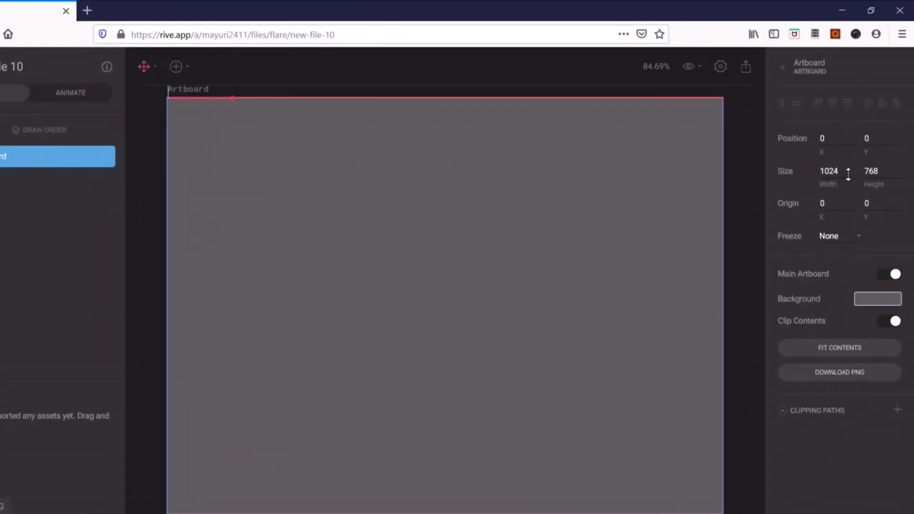
{"action": "left_click", "coordinate": [824, 175]}
{"action": "type", "text": "100"}
{"action": "key", "text": "Return"}
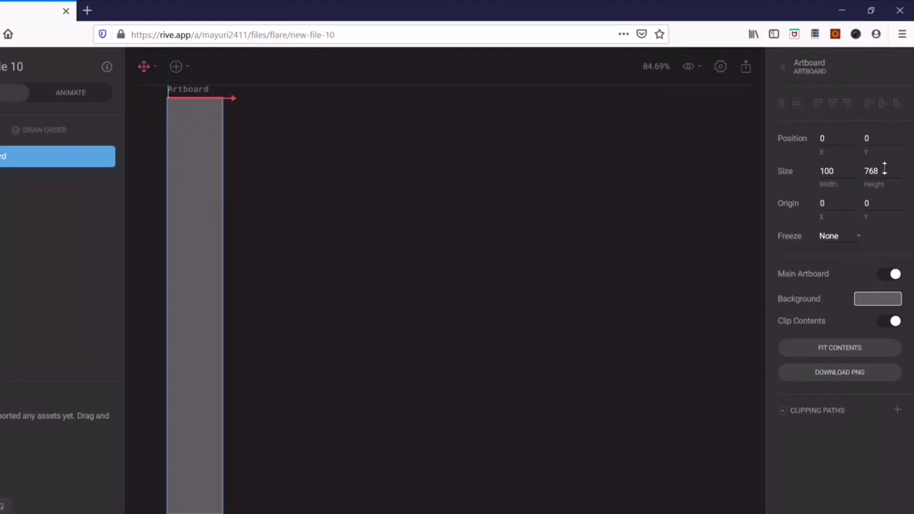
{"action": "type", "text": "150"}
{"action": "key", "text": "Return"}
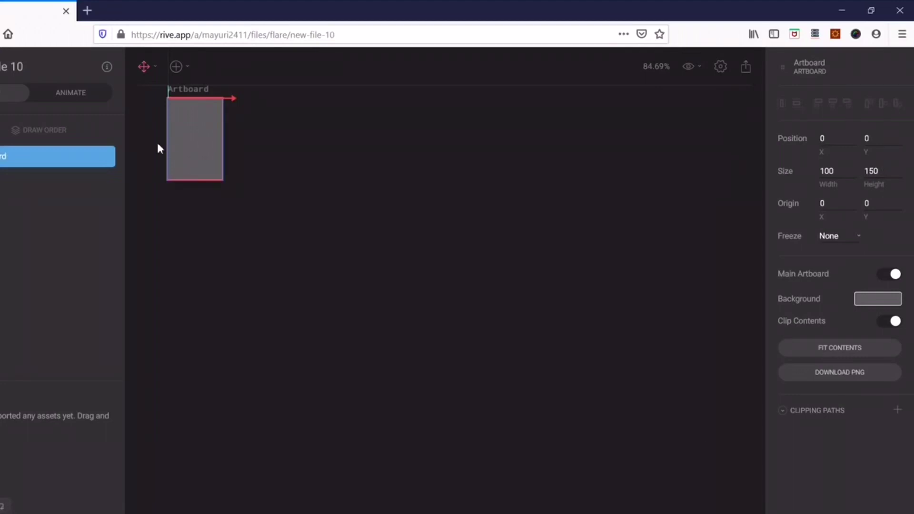
{"action": "scroll", "coordinate": [210, 121], "scroll_direction": "up", "scroll_amount": 3}
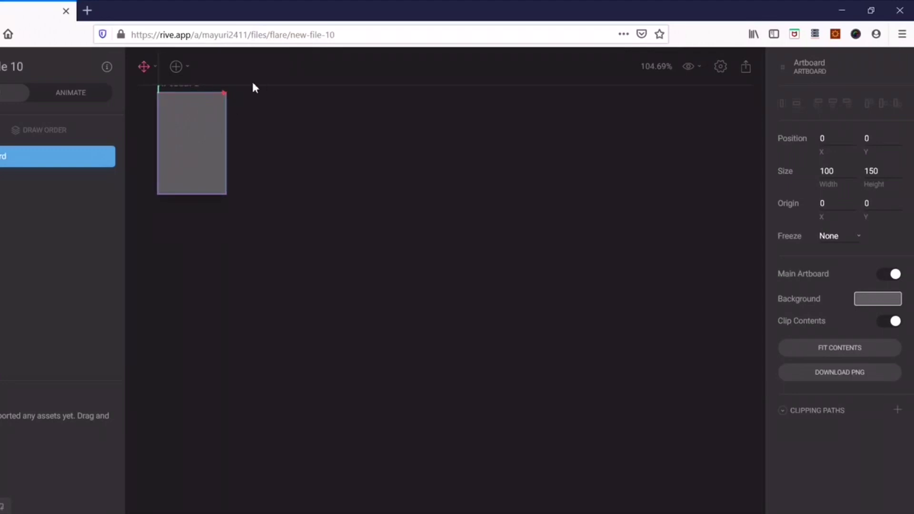
{"action": "scroll", "coordinate": [265, 93], "scroll_direction": "up", "scroll_amount": 2}
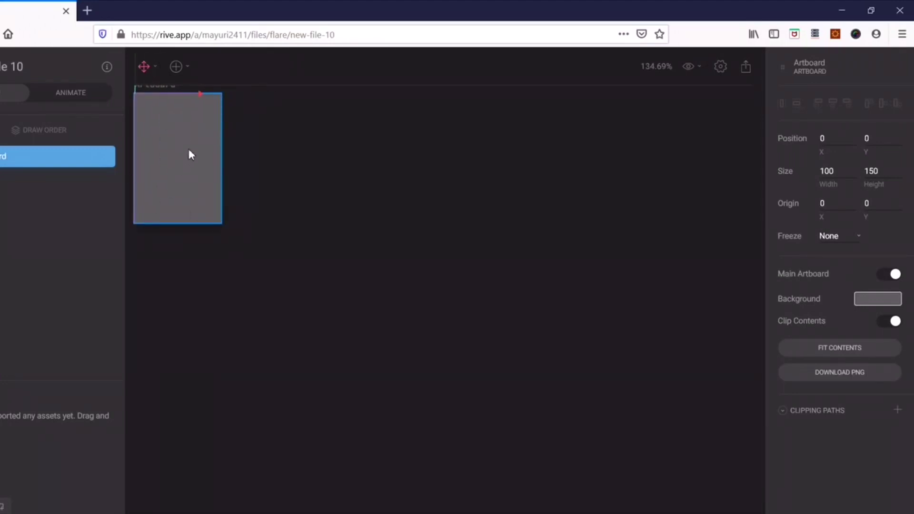
{"action": "scroll", "coordinate": [176, 127], "scroll_direction": "down", "scroll_amount": 3}
{"action": "left_click_drag", "start_coordinate": [177, 126], "coordinate": [394, 351]}
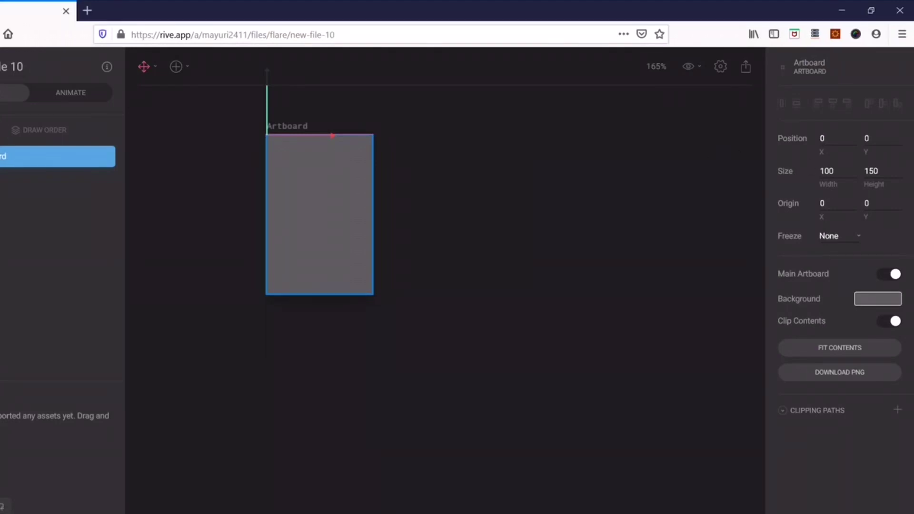
Rename the file from New File 10 to flare_demo
{"action": "double_click", "coordinate": [65, 67]}
{"action": "left_click", "coordinate": [90, 66]}
{"action": "left_click_drag", "start_coordinate": [91, 67], "coordinate": [31, 57]}
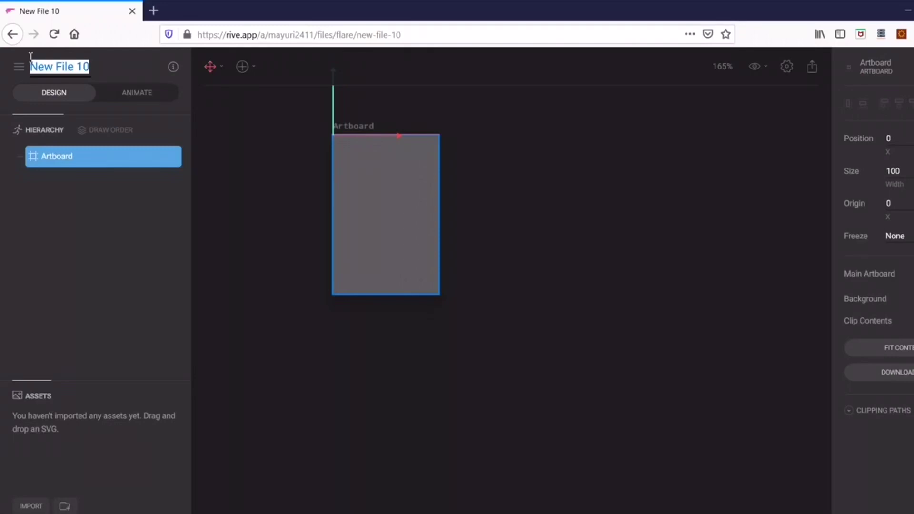
{"action": "key", "text": "BackSpace"}
{"action": "type", "text": "flare_demo"}
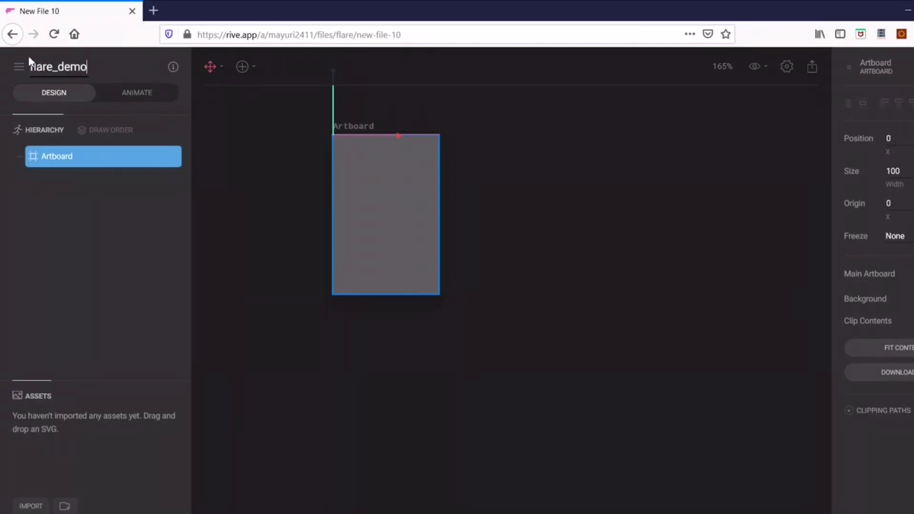
{"action": "left_click", "coordinate": [220, 204]}
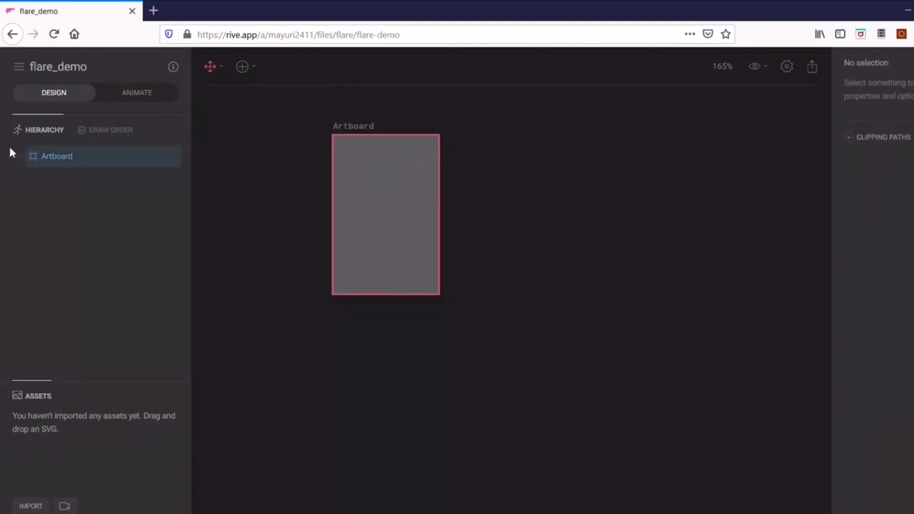
Draw an ellipse in the artboard's upper part and select it in the hierarchy
{"action": "left_click", "coordinate": [71, 156]}
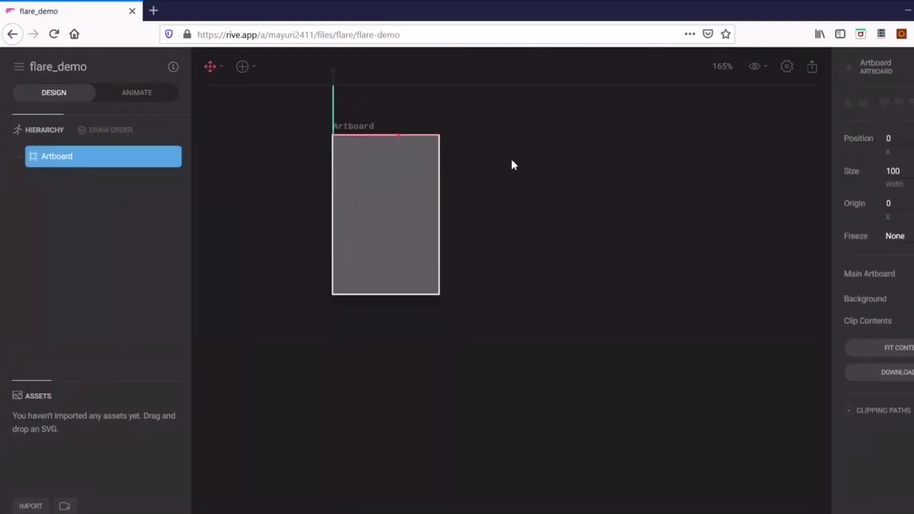
{"action": "left_click", "coordinate": [249, 69]}
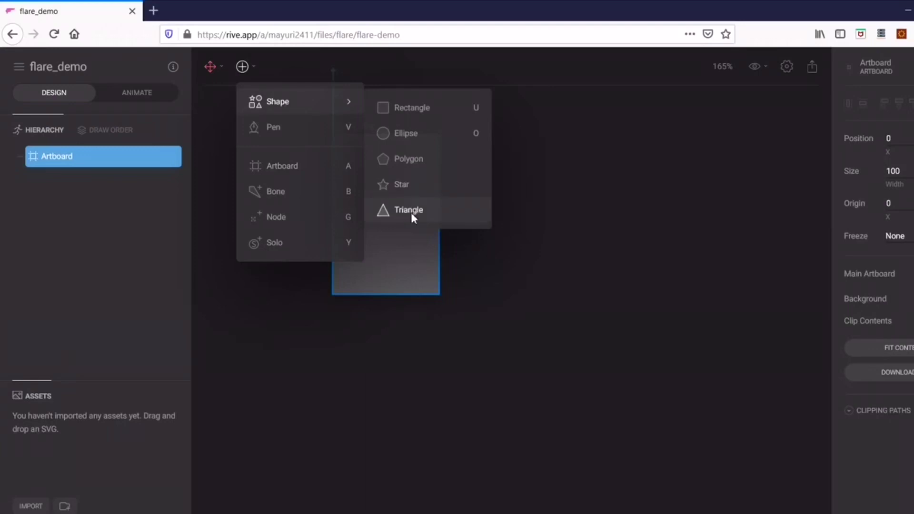
{"action": "left_click", "coordinate": [411, 135]}
{"action": "left_click_drag", "start_coordinate": [356, 171], "coordinate": [422, 230]}
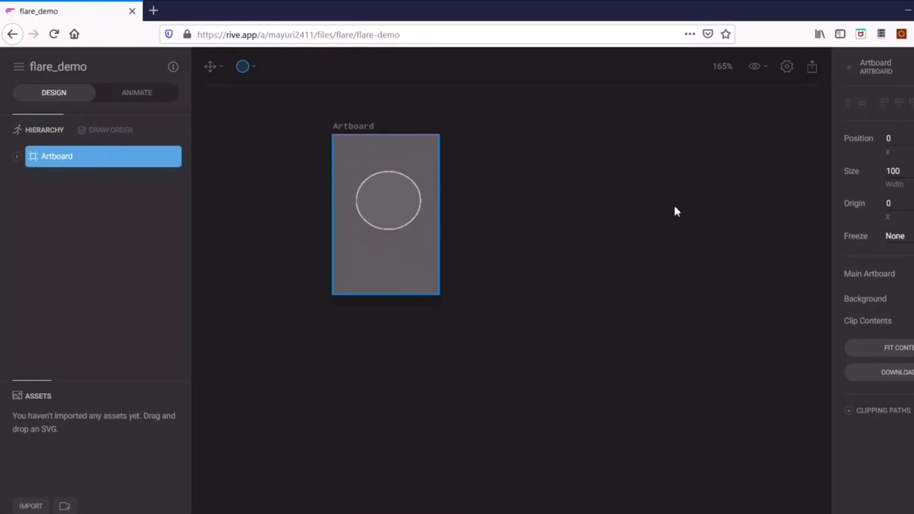
{"action": "left_click", "coordinate": [896, 139]}
{"action": "left_click", "coordinate": [18, 157]}
{"action": "left_click", "coordinate": [60, 181]}
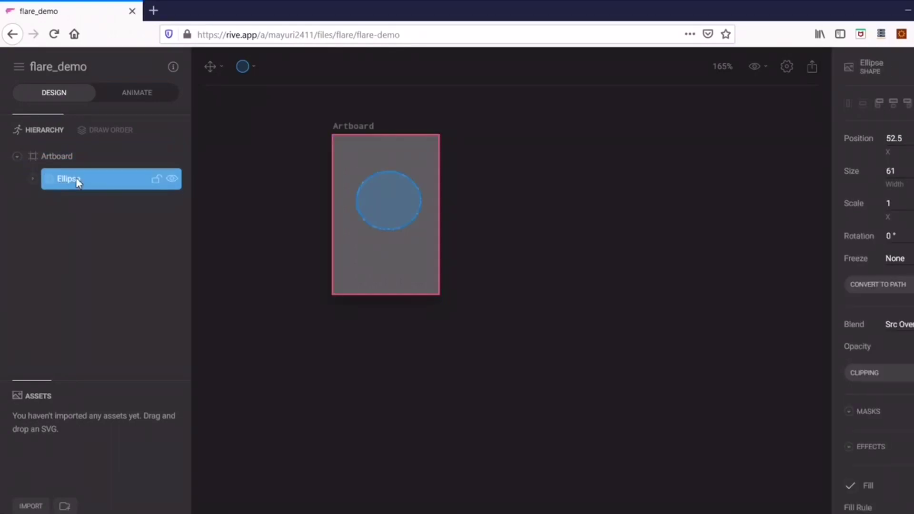
Position the ellipse at X 50, Y 50, after first zeroing both coordinates
{"action": "left_click", "coordinate": [835, 137]}
{"action": "type", "text": "0"}
{"action": "key", "text": "Return"}
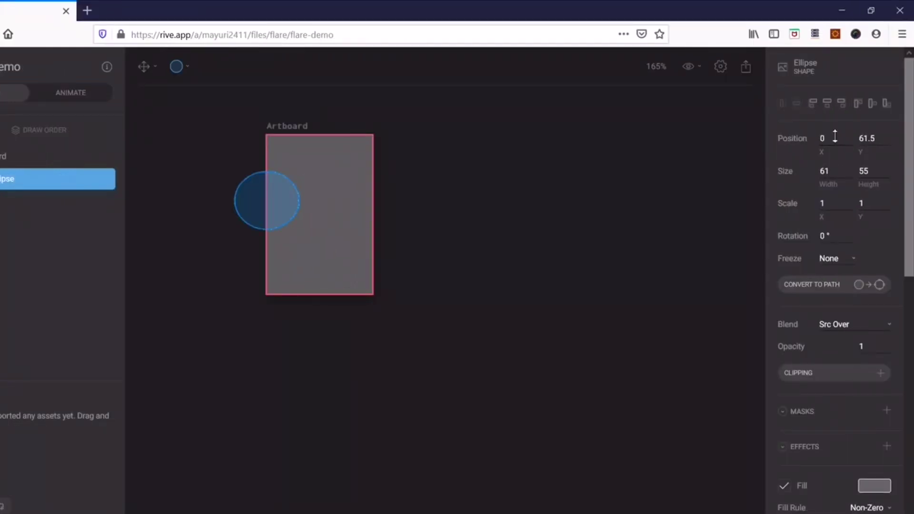
{"action": "double_click", "coordinate": [874, 138]}
{"action": "key", "text": "BackSpace"}
{"action": "key", "text": "BackSpace"}
{"action": "key", "text": "BackSpace"}
{"action": "key", "text": "BackSpace"}
{"action": "type", "text": "0"}
{"action": "key", "text": "Return"}
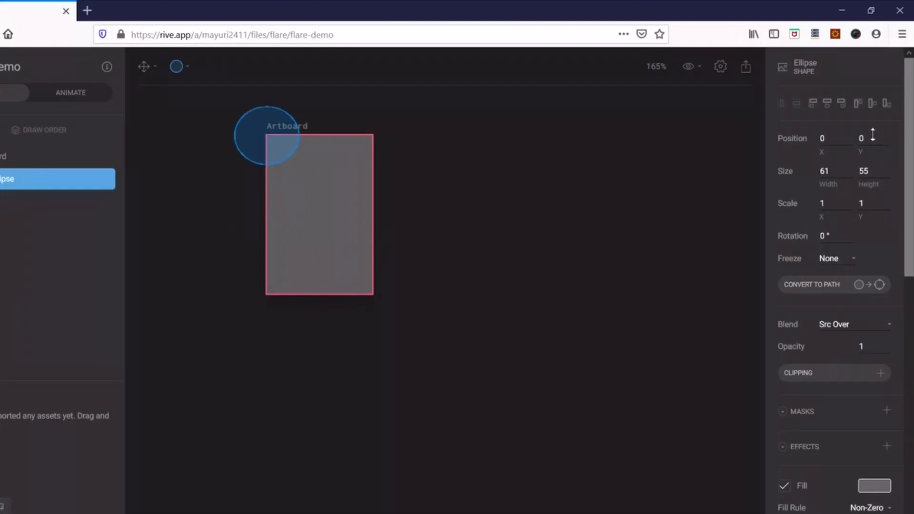
{"action": "double_click", "coordinate": [829, 138]}
{"action": "type", "text": "50"}
{"action": "key", "text": "Return"}
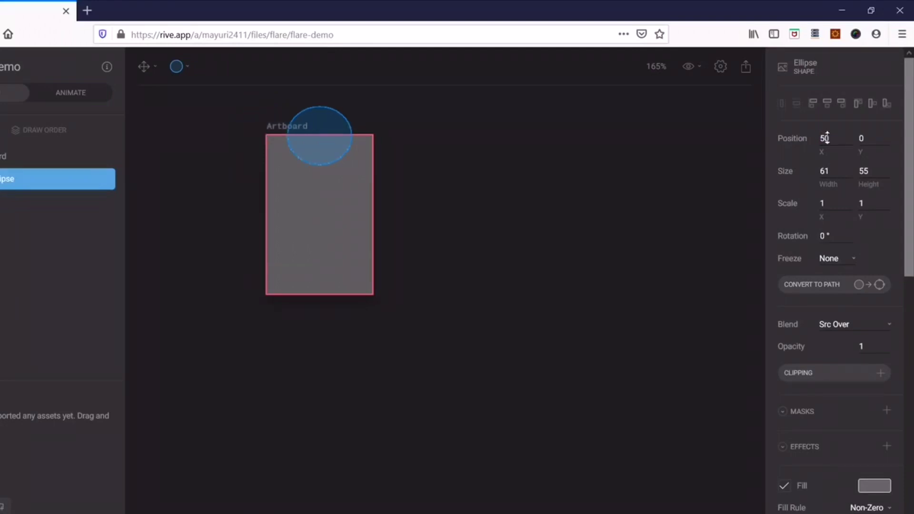
{"action": "double_click", "coordinate": [888, 138]}
{"action": "type", "text": "50"}
{"action": "key", "text": "Return"}
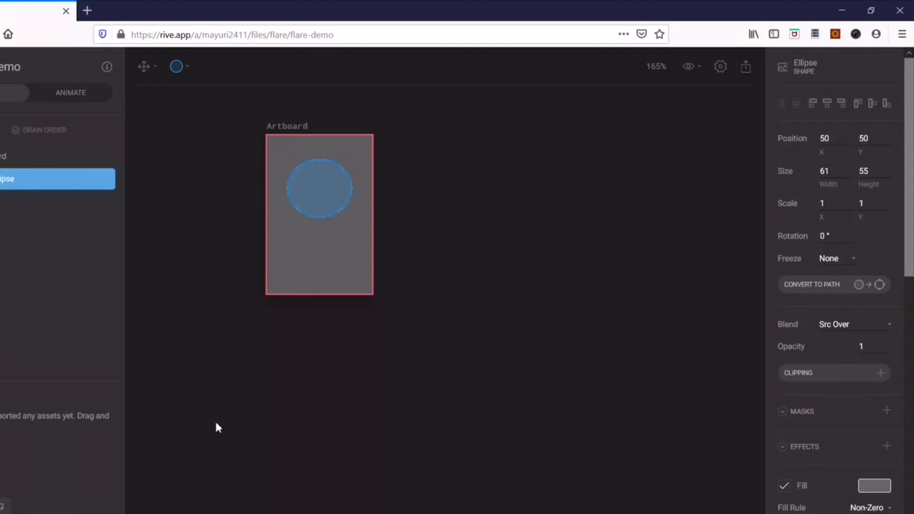
Size the ellipse to 80 by 80 to make it a circle
{"action": "double_click", "coordinate": [841, 174]}
{"action": "type", "text": "80"}
{"action": "key", "text": "Return"}
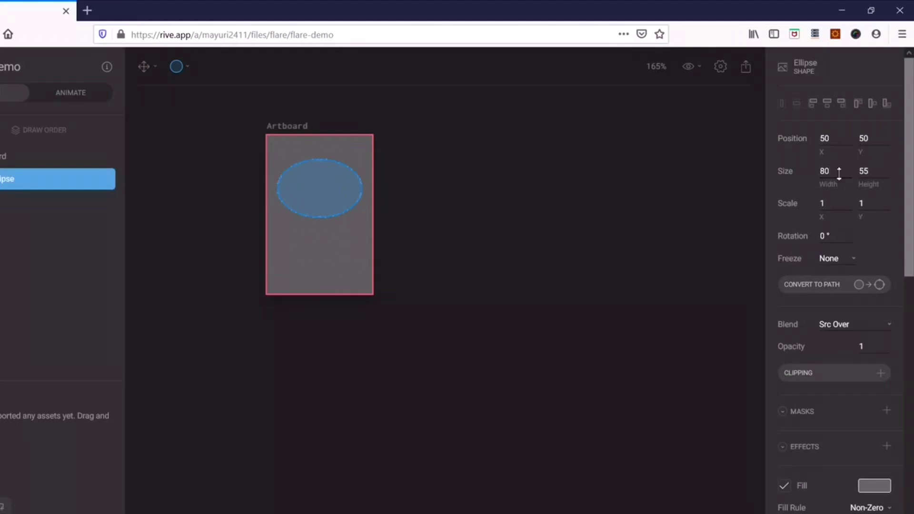
{"action": "double_click", "coordinate": [864, 172]}
{"action": "type", "text": "80"}
{"action": "key", "text": "Return"}
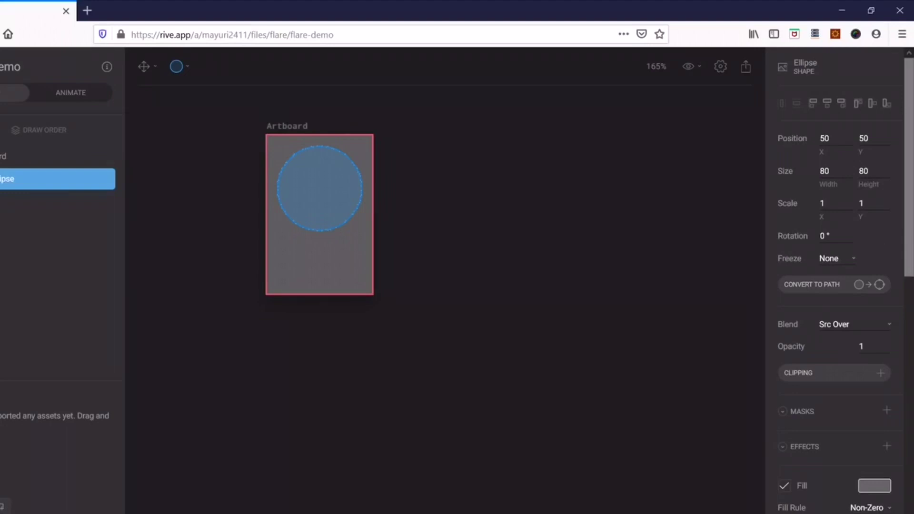
Give the circle a dark red fill colour
{"action": "scroll", "coordinate": [856, 412], "scroll_direction": "down", "scroll_amount": 3}
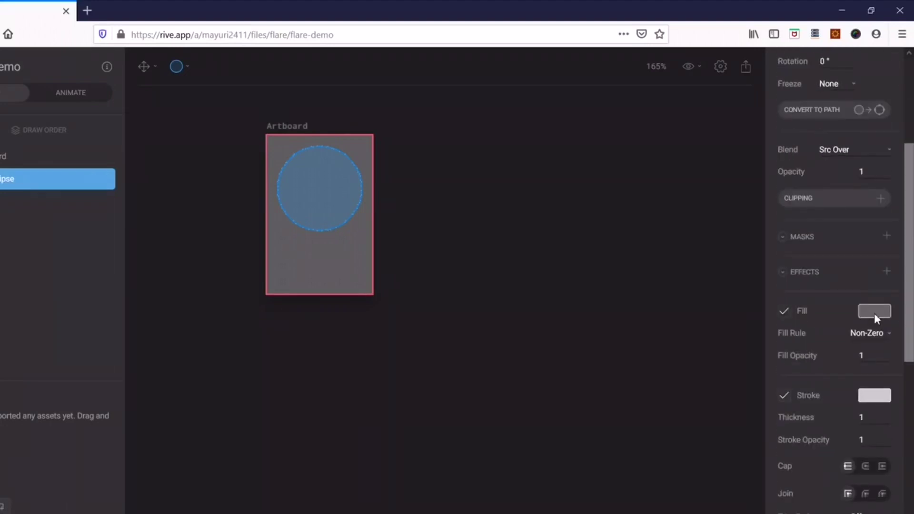
{"action": "left_click", "coordinate": [875, 312]}
{"action": "left_click", "coordinate": [731, 157]}
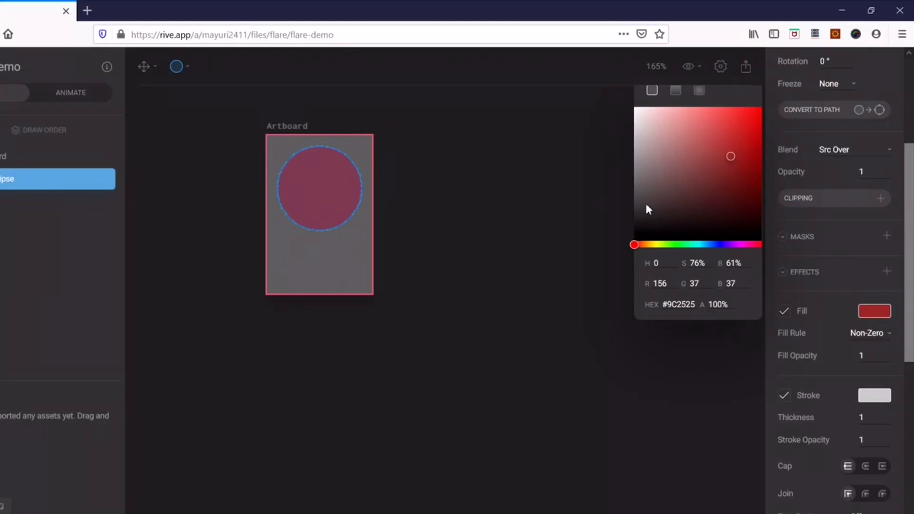
{"action": "left_click", "coordinate": [607, 231]}
Add a near-black outline with stroke thickness 5 to the ellipse
{"action": "left_click", "coordinate": [36, 184]}
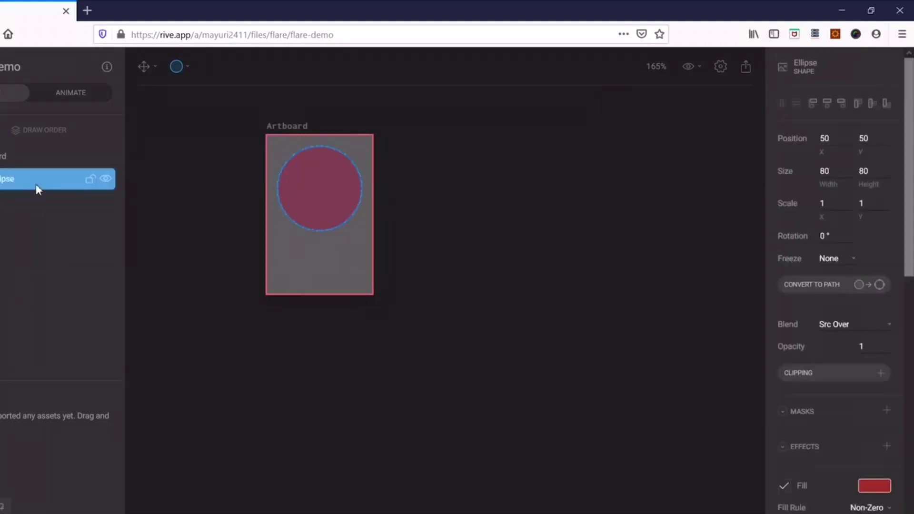
{"action": "scroll", "coordinate": [882, 474], "scroll_direction": "down", "scroll_amount": 3}
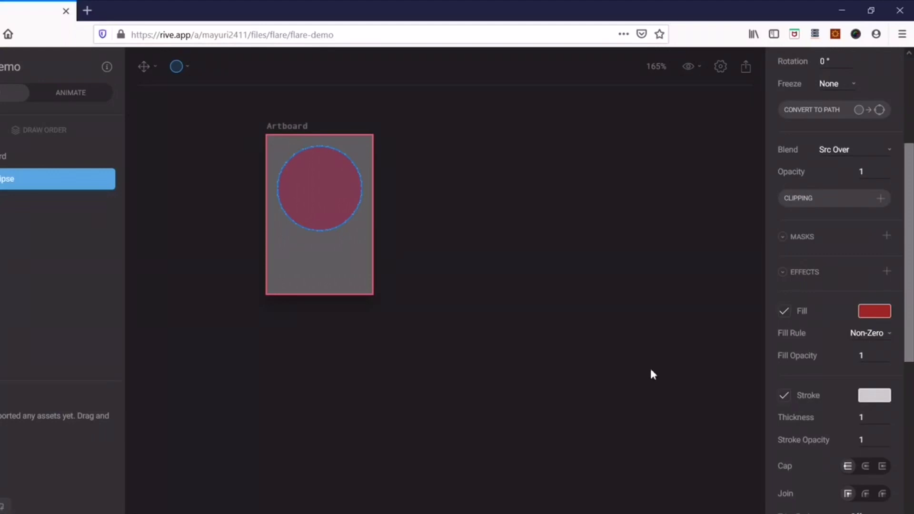
{"action": "left_click", "coordinate": [874, 395]}
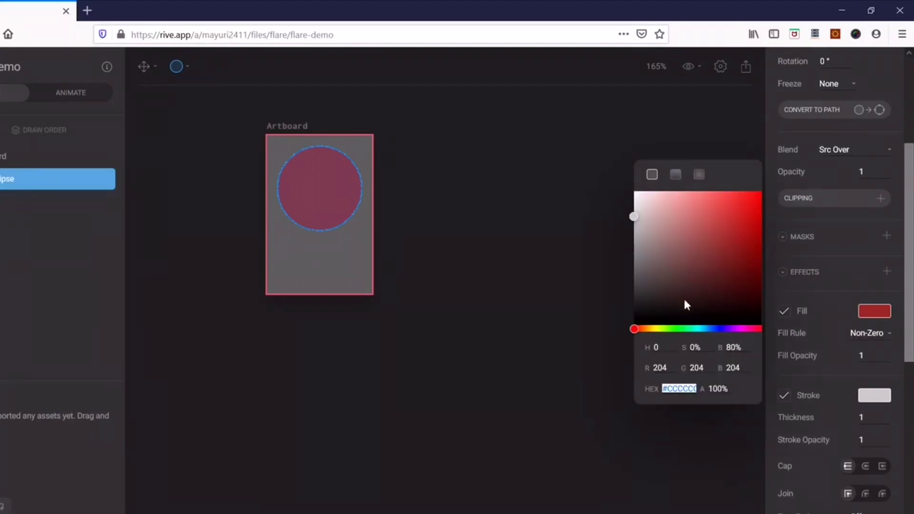
{"action": "left_click", "coordinate": [653, 310]}
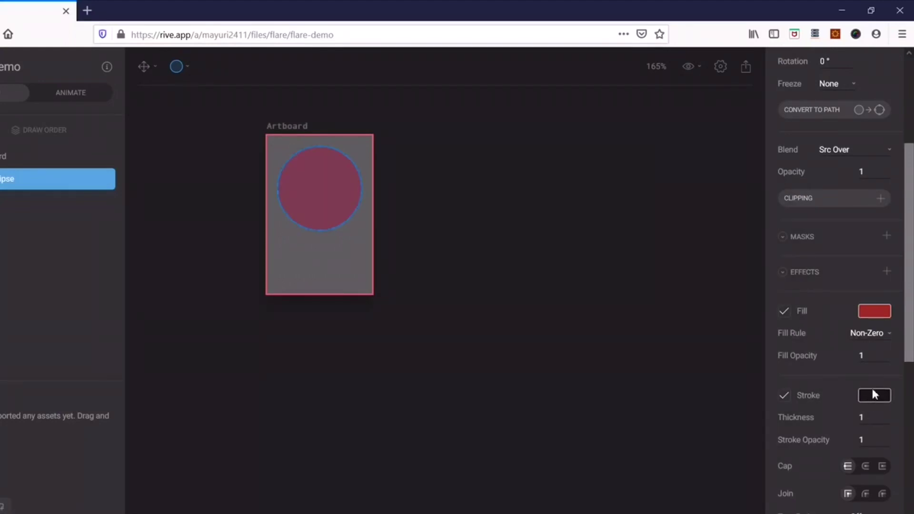
{"action": "left_click", "coordinate": [874, 418]}
{"action": "type", "text": "5"}
{"action": "key", "text": "Return"}
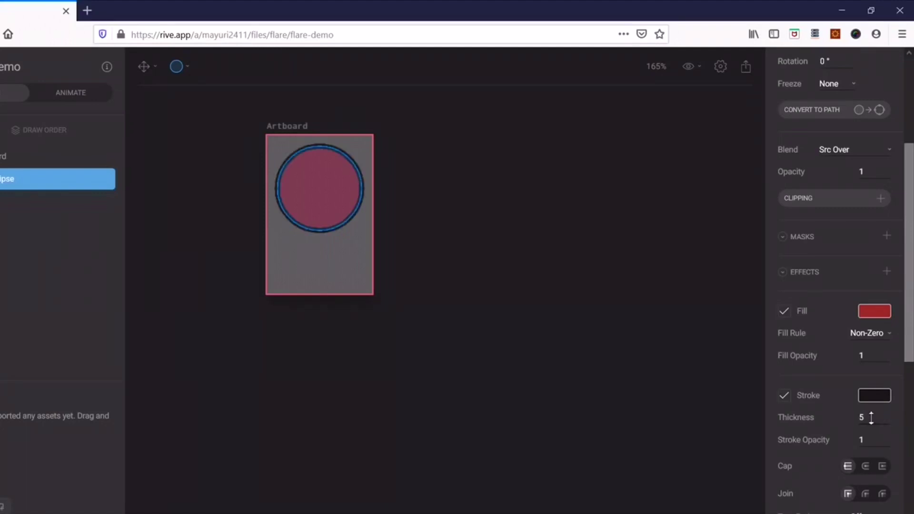
{"action": "left_click", "coordinate": [330, 263]}
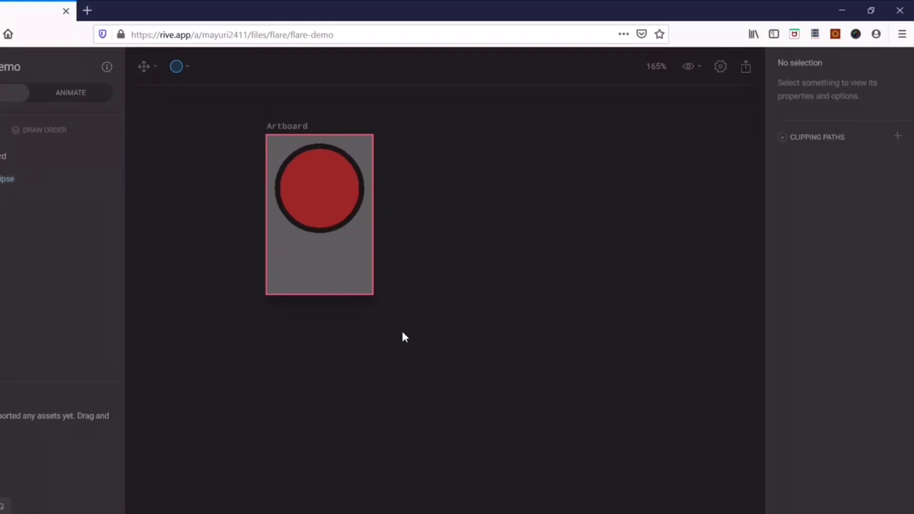
In Animate mode with the Ellipse selected, rename the Untitled animation to bounce
{"action": "left_click", "coordinate": [72, 91]}
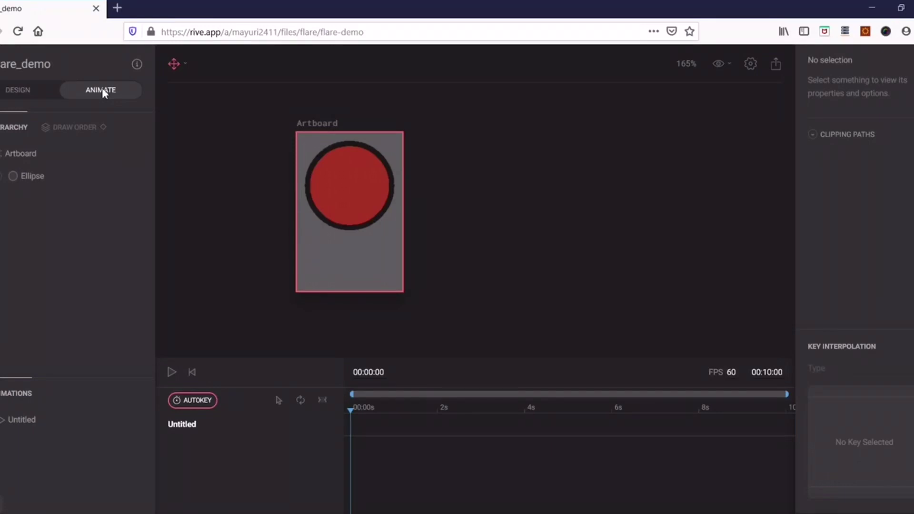
{"action": "left_click", "coordinate": [70, 183]}
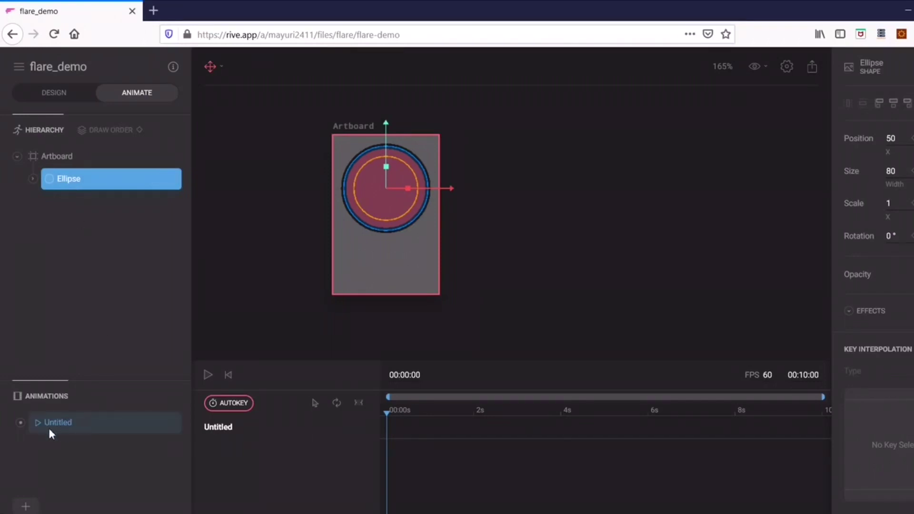
{"action": "double_click", "coordinate": [83, 423]}
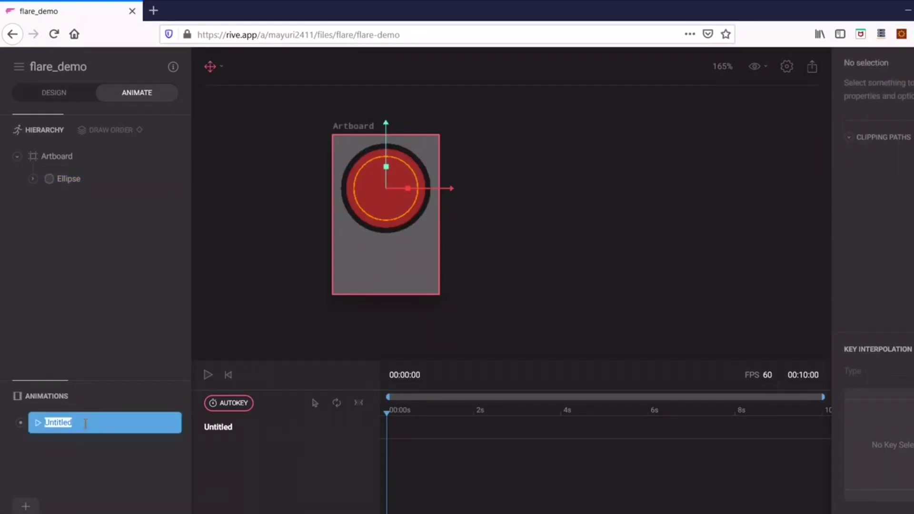
{"action": "type", "text": "bounce"}
{"action": "key", "text": "Return"}
Enable the work area, end it at 2 seconds, and turn on looping
{"action": "left_click", "coordinate": [358, 404]}
{"action": "left_click_drag", "start_coordinate": [825, 409], "coordinate": [476, 419]}
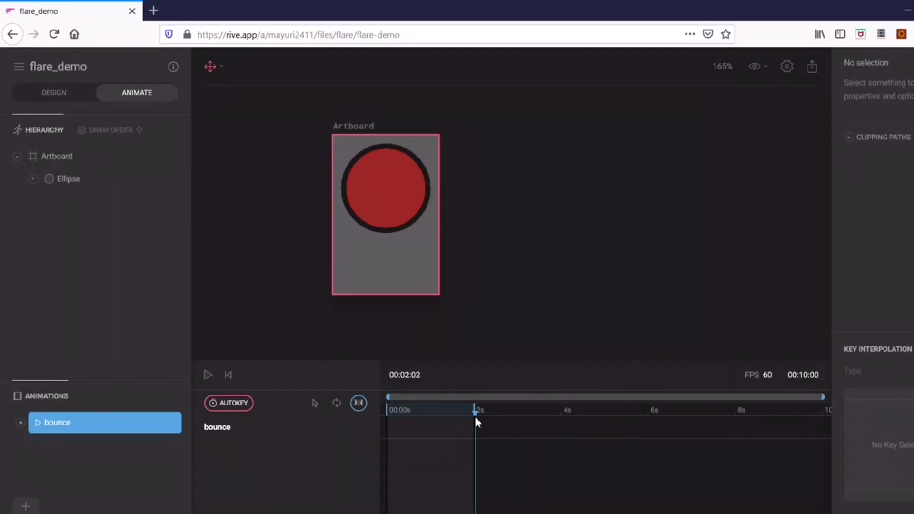
{"action": "left_click_drag", "start_coordinate": [476, 418], "coordinate": [474, 418]}
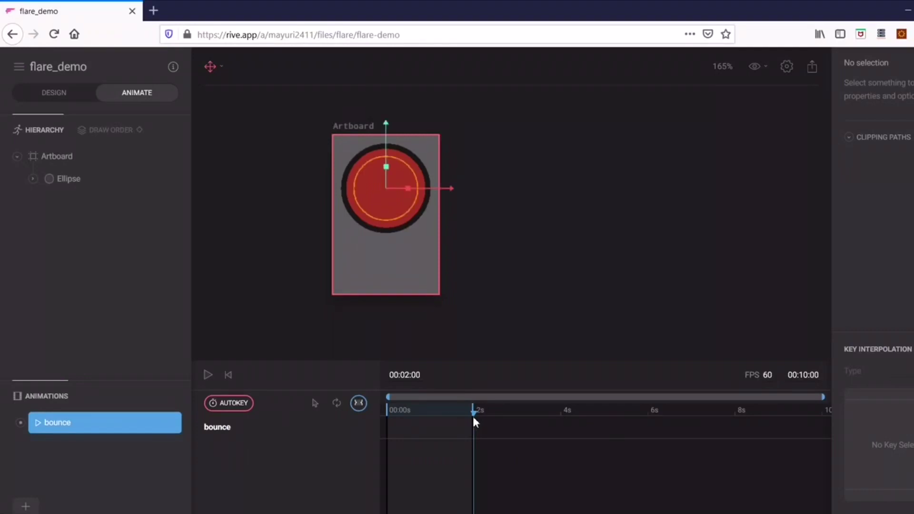
{"action": "mouse_move", "coordinate": [473, 412]}
{"action": "left_mouse_down"}
{"action": "mouse_move", "coordinate": [561, 411]}
{"action": "mouse_move", "coordinate": [466, 411]}
{"action": "mouse_move", "coordinate": [473, 409]}
{"action": "left_mouse_up"}
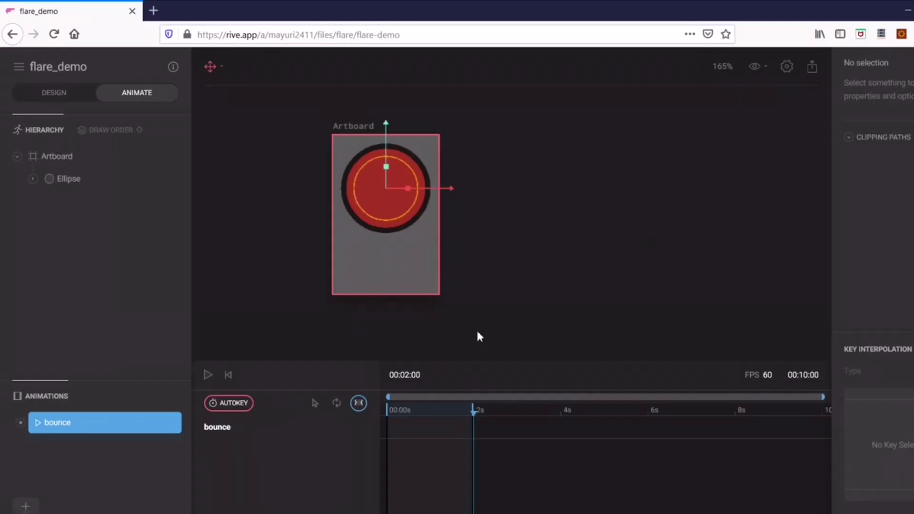
{"action": "left_click", "coordinate": [338, 403]}
Preview the bounce animation and return the playhead to the start
{"action": "left_click", "coordinate": [208, 375]}
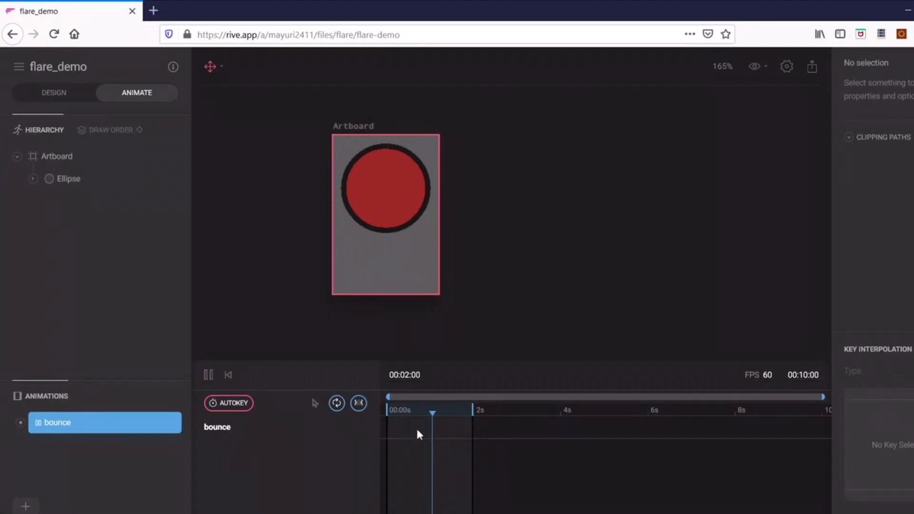
{"action": "left_click", "coordinate": [207, 378]}
{"action": "left_click", "coordinate": [207, 378]}
{"action": "left_click", "coordinate": [207, 379]}
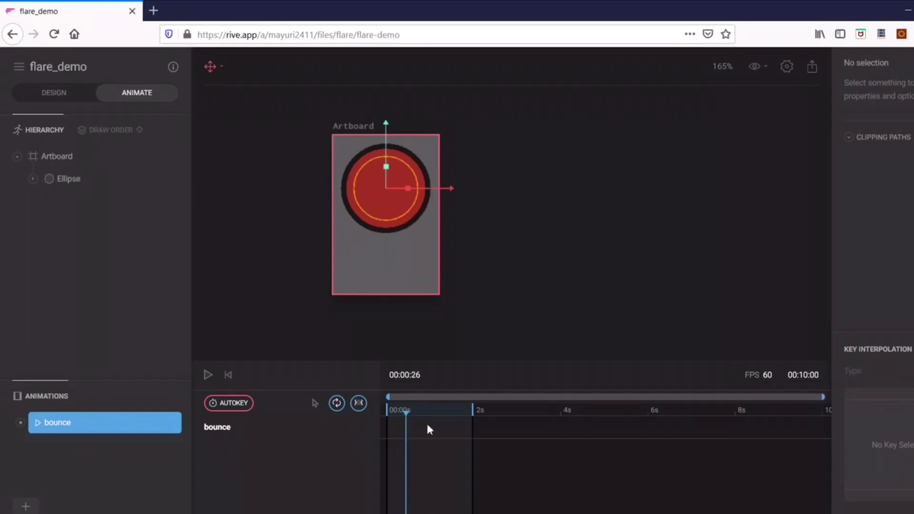
{"action": "left_click_drag", "start_coordinate": [407, 415], "coordinate": [385, 412]}
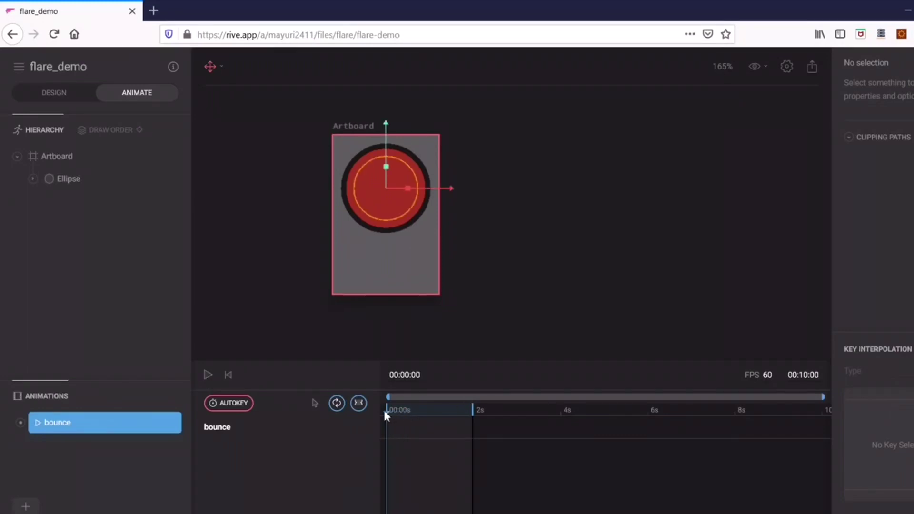
Select the Ellipse layer and review its properties in the Inspector
{"action": "left_click", "coordinate": [63, 177]}
{"action": "scroll", "coordinate": [900, 251], "scroll_direction": "down", "scroll_amount": 3}
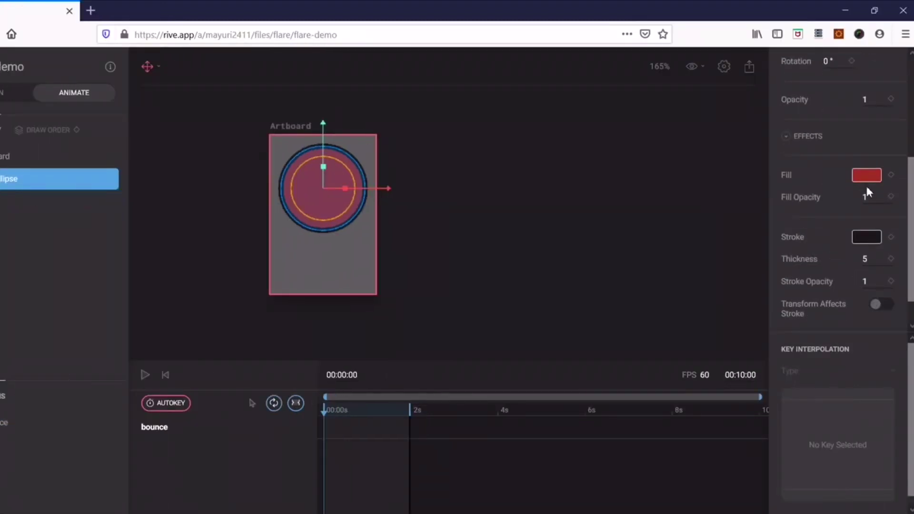
{"action": "scroll", "coordinate": [883, 261], "scroll_direction": "up", "scroll_amount": 3}
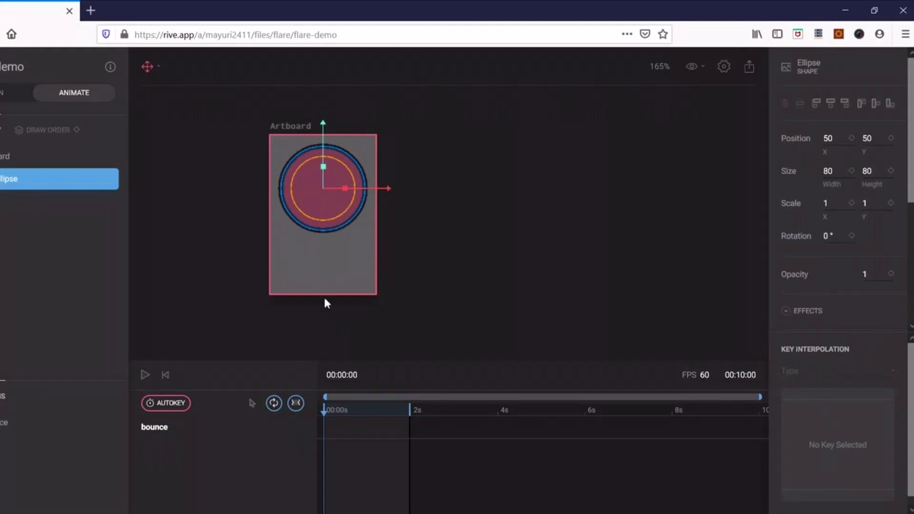
Keyframe the ellipse's Y position of 50 at the start of bounce
{"action": "left_click", "coordinate": [891, 138]}
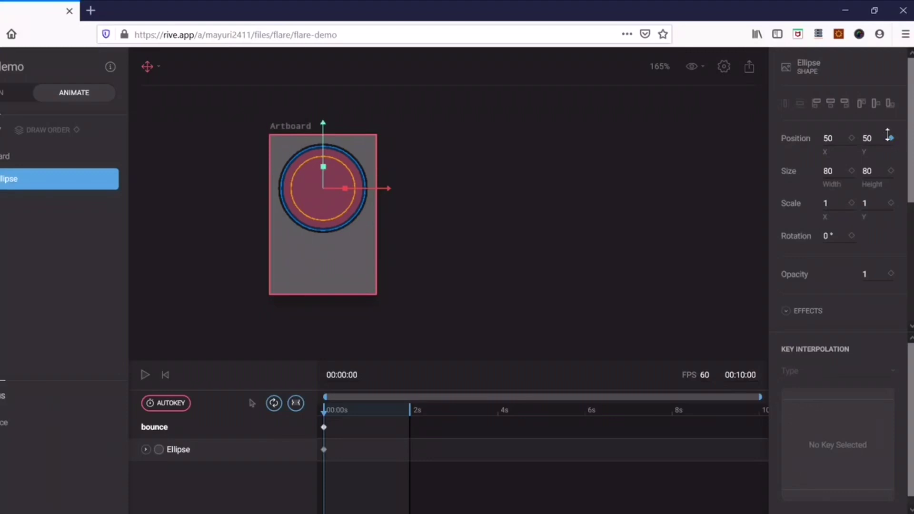
{"action": "left_click", "coordinate": [145, 375]}
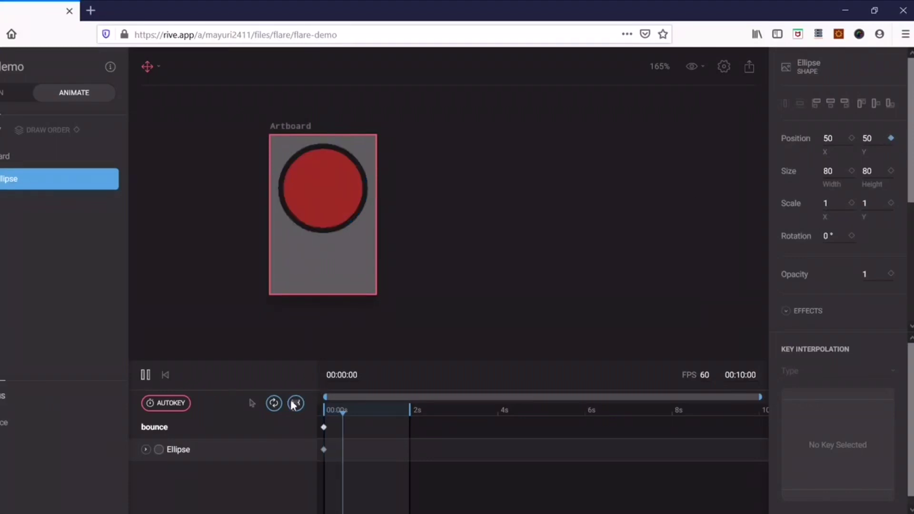
{"action": "left_click", "coordinate": [145, 375]}
{"action": "left_click", "coordinate": [145, 375]}
{"action": "left_click", "coordinate": [144, 375]}
At 00:00:30, keyframe the ellipse's Y position at 80, then advance to 00:01:00
{"action": "left_click_drag", "start_coordinate": [341, 413], "coordinate": [345, 412]}
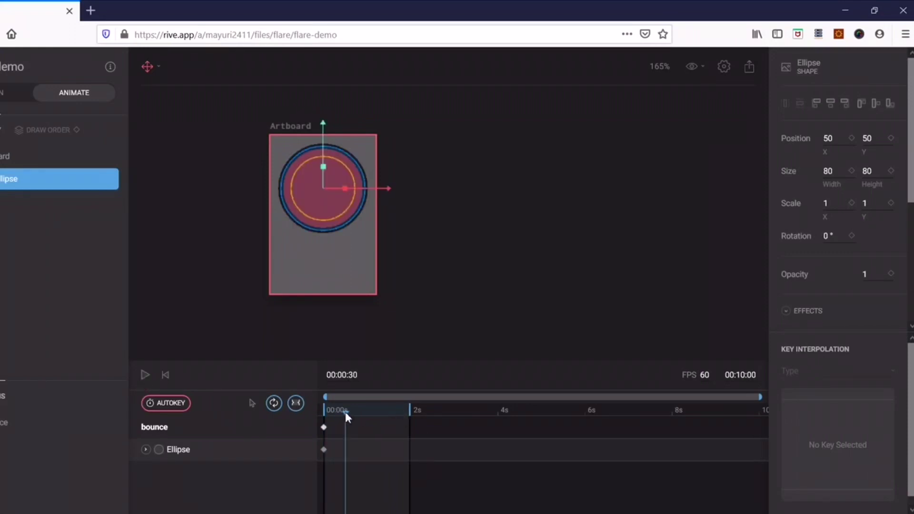
{"action": "left_click", "coordinate": [868, 139]}
{"action": "type", "text": "80"}
{"action": "key", "text": "Return"}
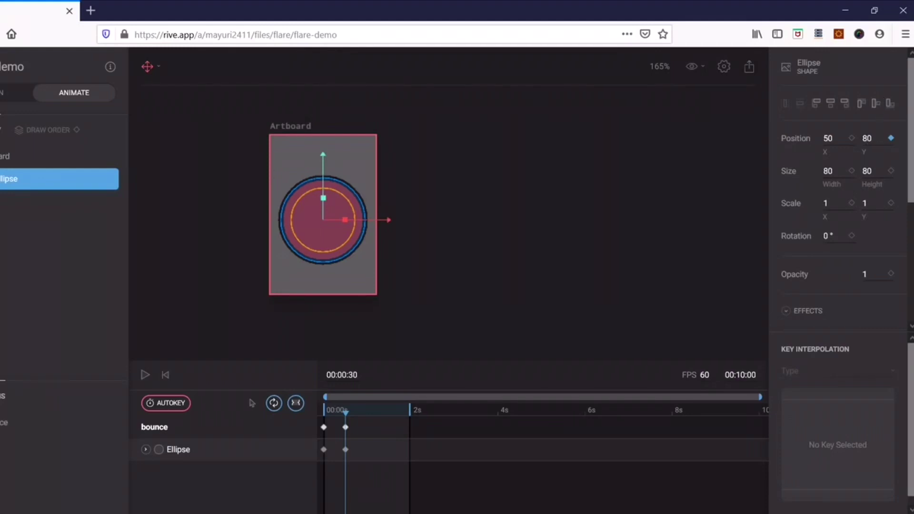
{"action": "left_click", "coordinate": [365, 412]}
{"action": "left_click_drag", "start_coordinate": [366, 411], "coordinate": [367, 412]}
Keyframe the ellipse's Y position at 100 at 00:01:00 and preview the animation
{"action": "left_click", "coordinate": [870, 139]}
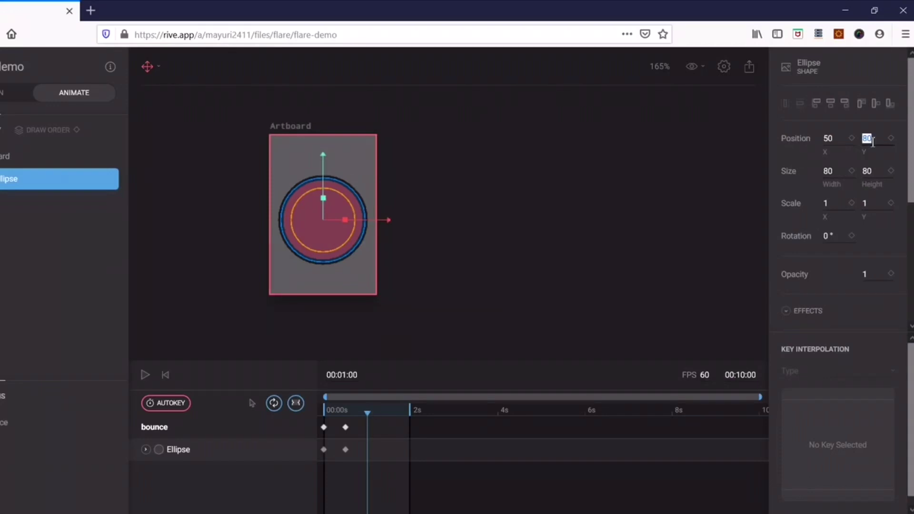
{"action": "type", "text": "100"}
{"action": "key", "text": "Return"}
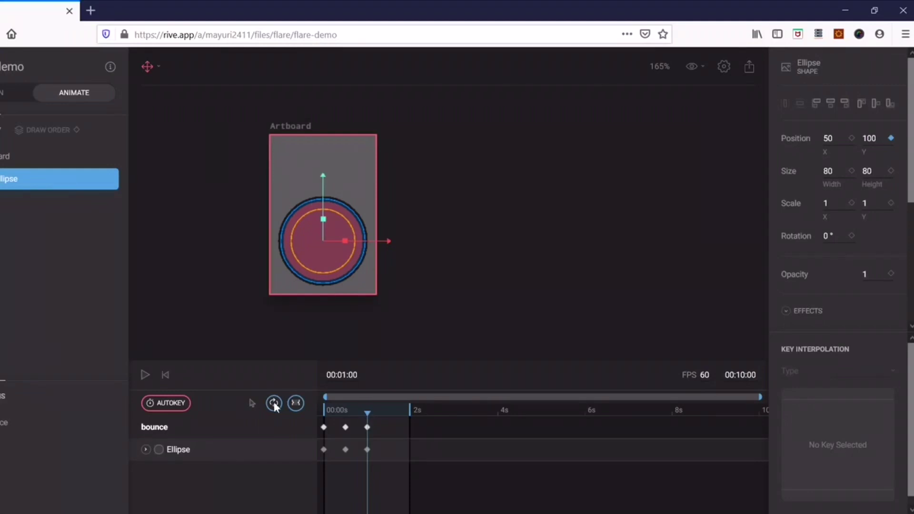
{"action": "left_click", "coordinate": [141, 377]}
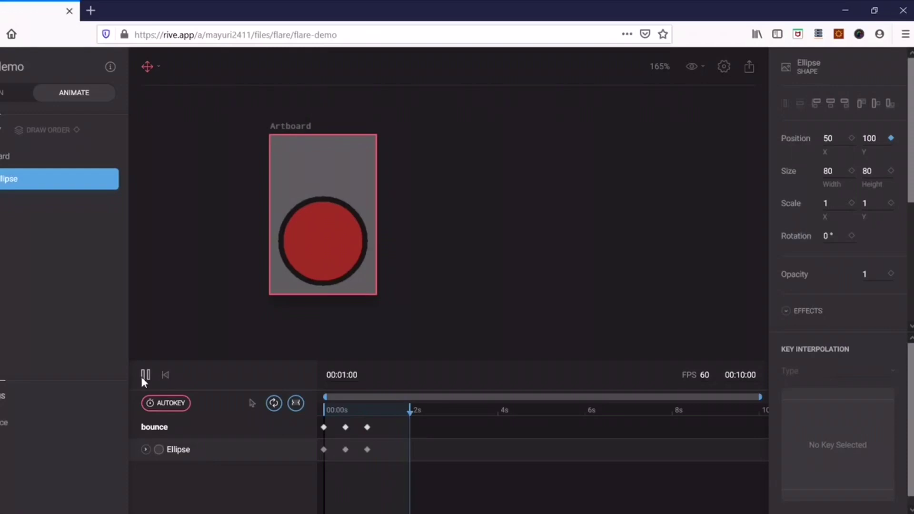
{"action": "left_click", "coordinate": [141, 376]}
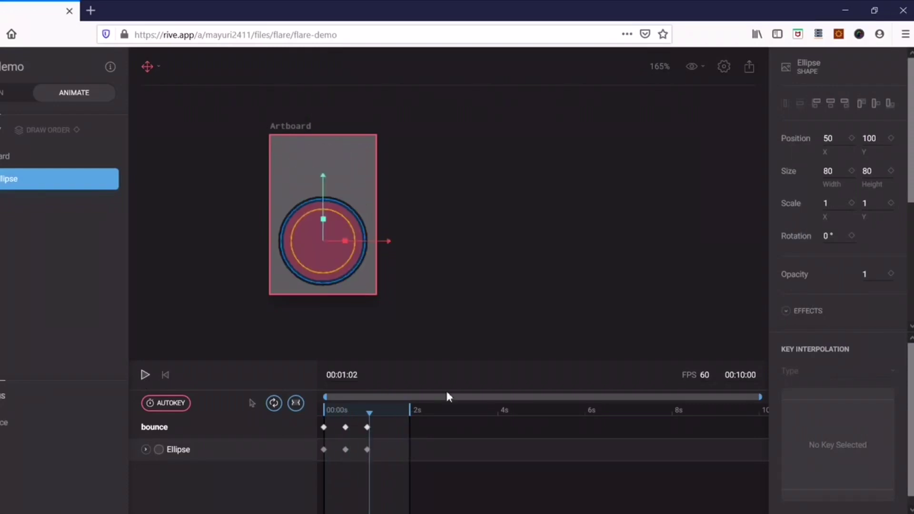
Add a Y position keyframe of 120 at 00:01:30 and play the bounce
{"action": "left_click_drag", "start_coordinate": [369, 411], "coordinate": [389, 413]}
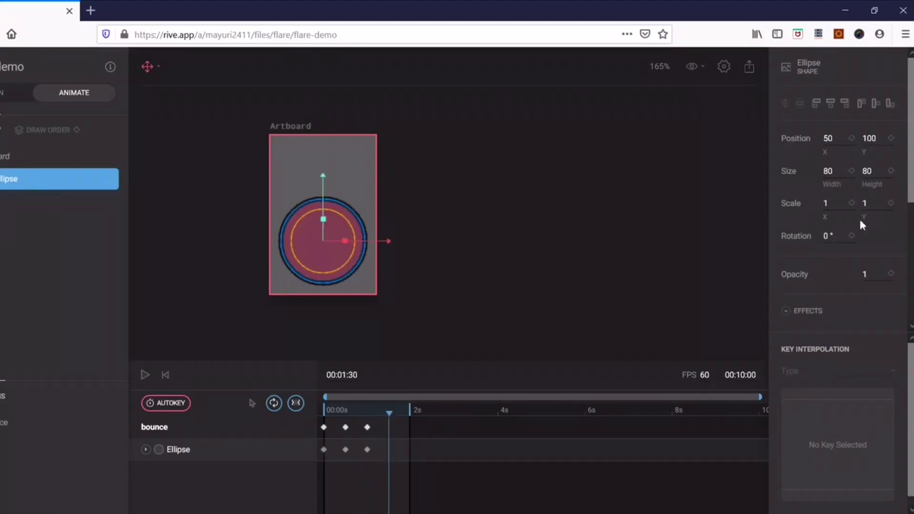
{"action": "left_click", "coordinate": [875, 144]}
{"action": "type", "text": "120"}
{"action": "key", "text": "Return"}
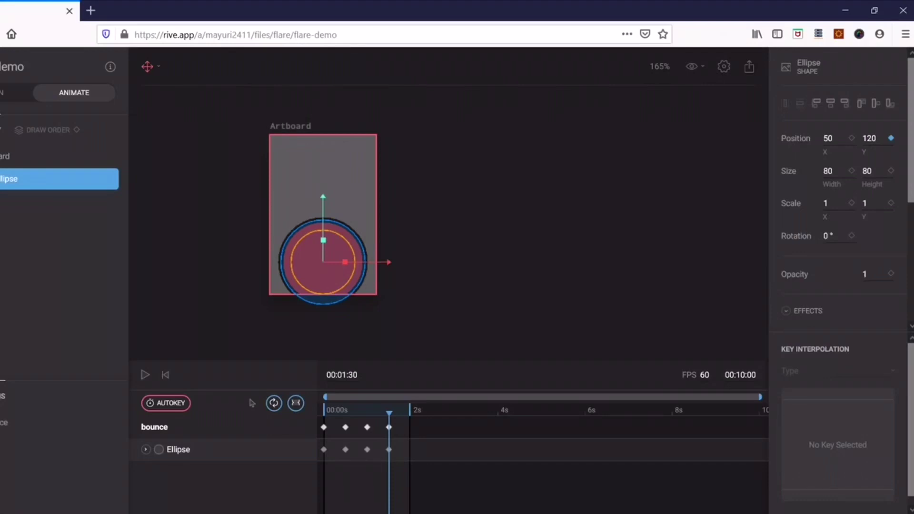
{"action": "left_click", "coordinate": [142, 379]}
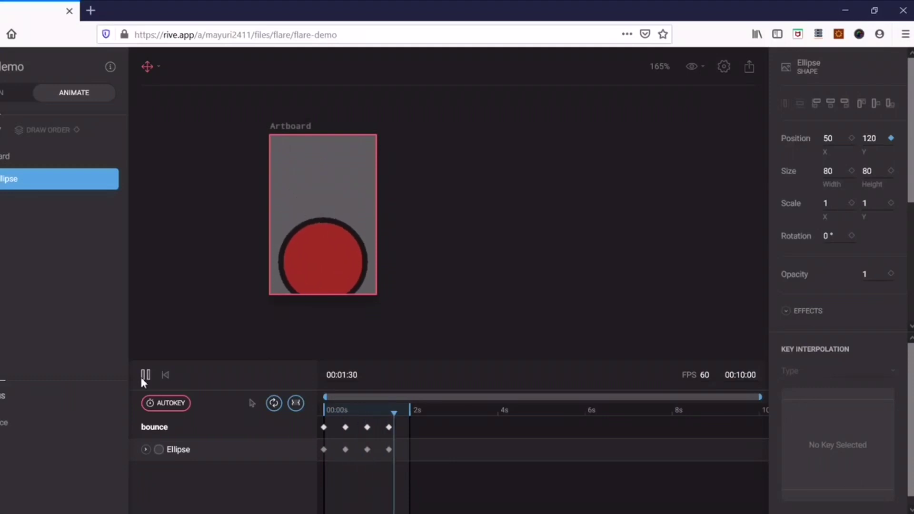
Pause, scrub back across the keyframes to inspect the bounce, then replay and stop it
{"action": "left_click", "coordinate": [141, 376]}
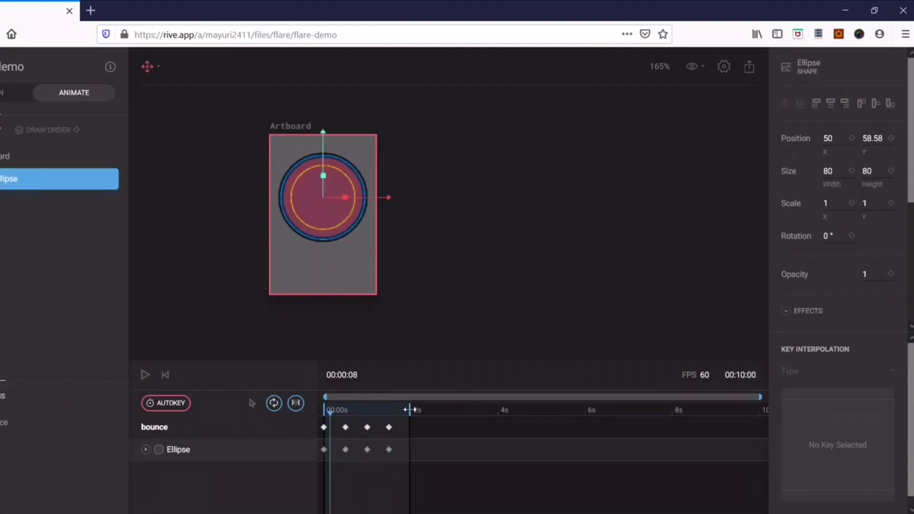
{"action": "left_click_drag", "start_coordinate": [410, 410], "coordinate": [388, 410]}
{"action": "left_click", "coordinate": [140, 380]}
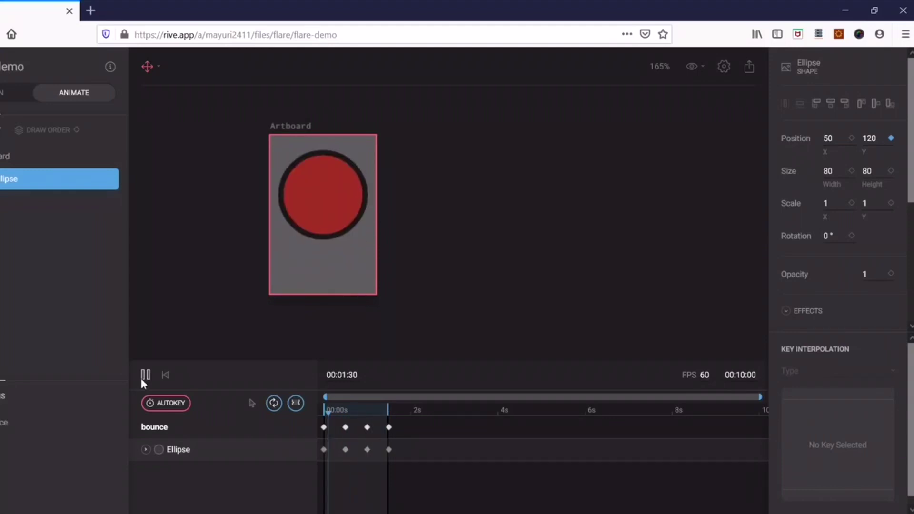
{"action": "left_click", "coordinate": [142, 379]}
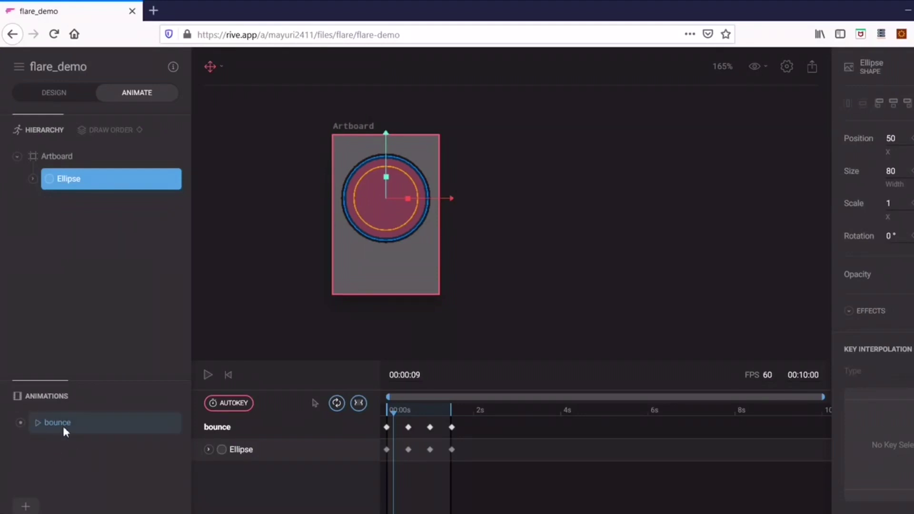
Export the Flare animation in Binary format as flare_demo.flr onto the Desktop
{"action": "left_click", "coordinate": [813, 67]}
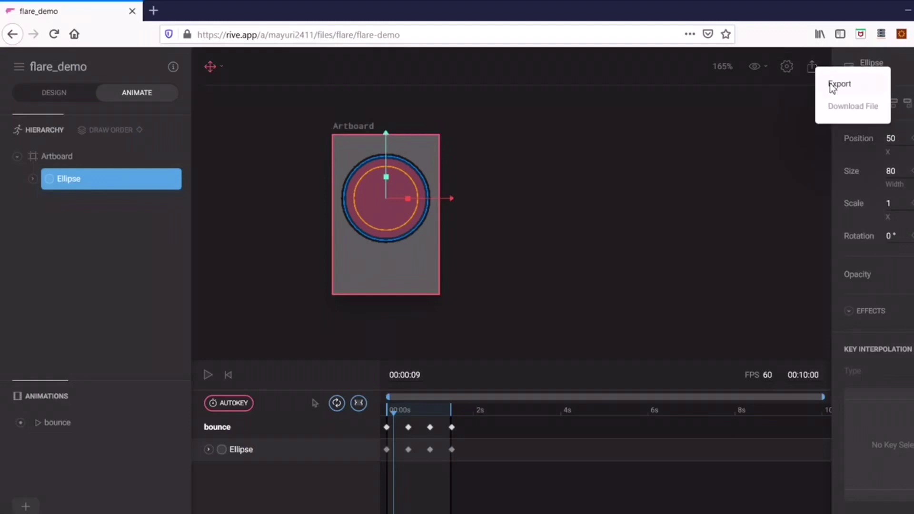
{"action": "left_click", "coordinate": [832, 86]}
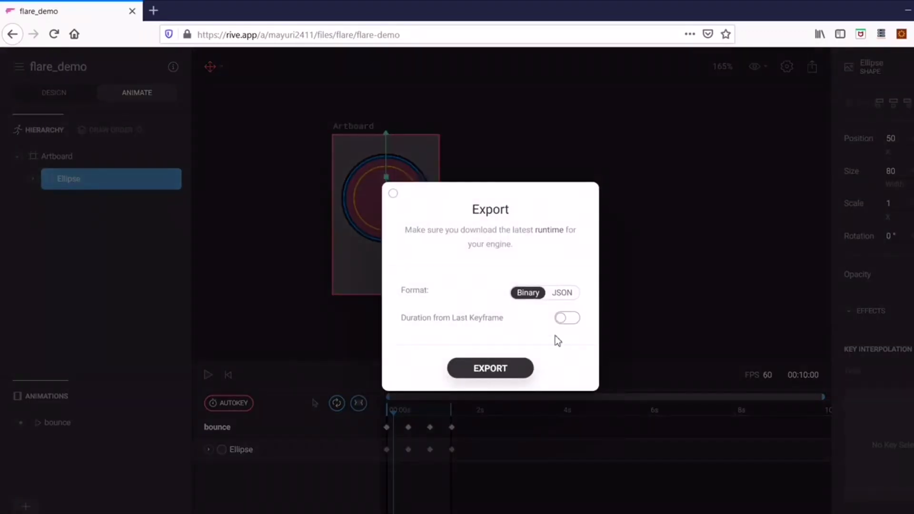
{"action": "left_click", "coordinate": [509, 375]}
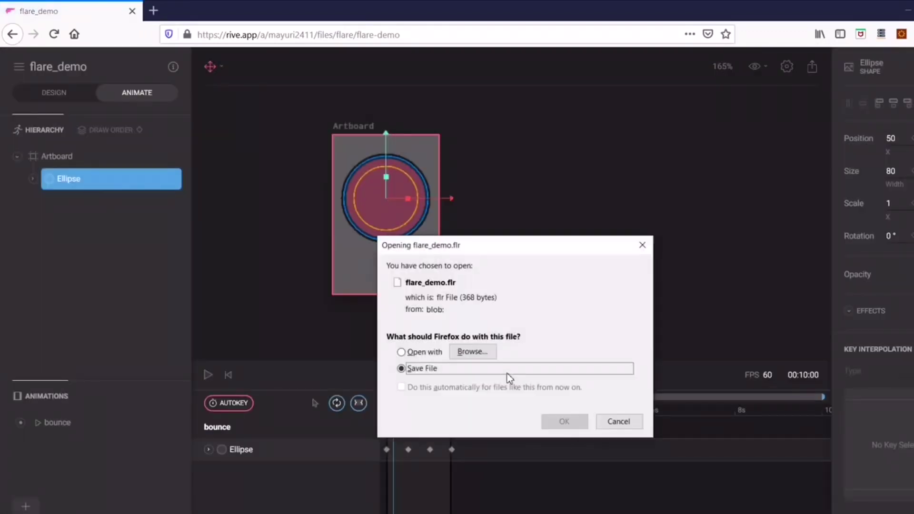
{"action": "left_click", "coordinate": [578, 421]}
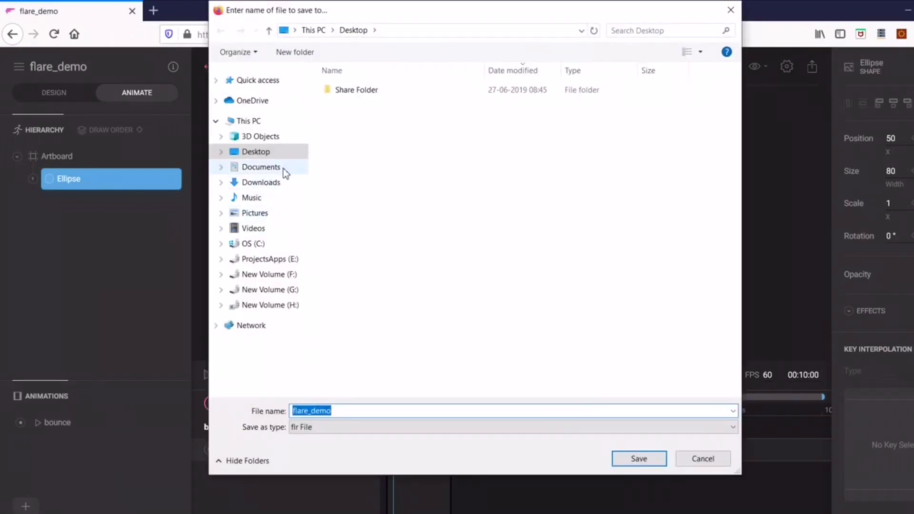
{"action": "left_click", "coordinate": [639, 458]}
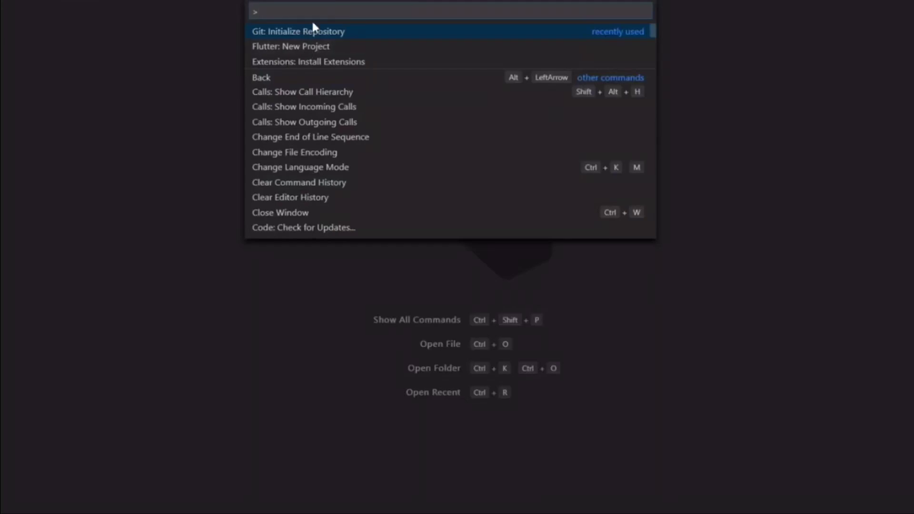
Start a new Flutter project and name it flare_demo
{"action": "left_click", "coordinate": [322, 44]}
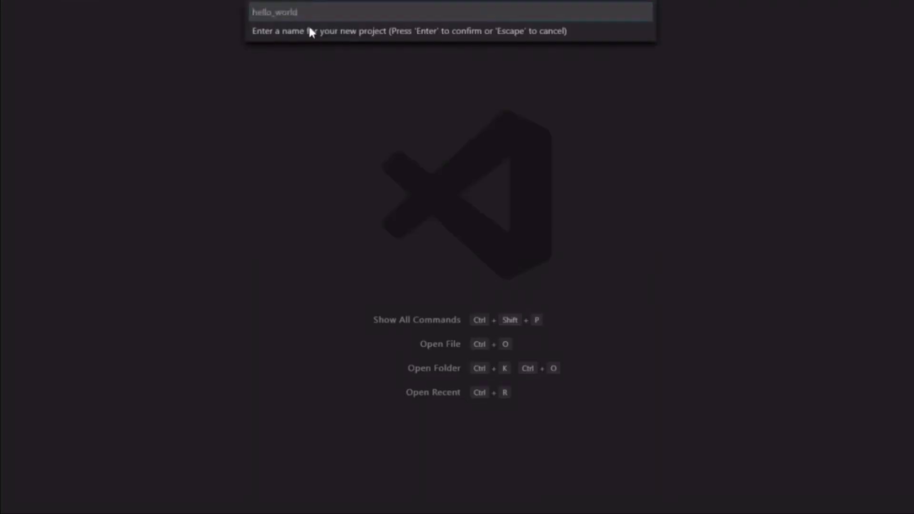
{"action": "type", "text": "f"}
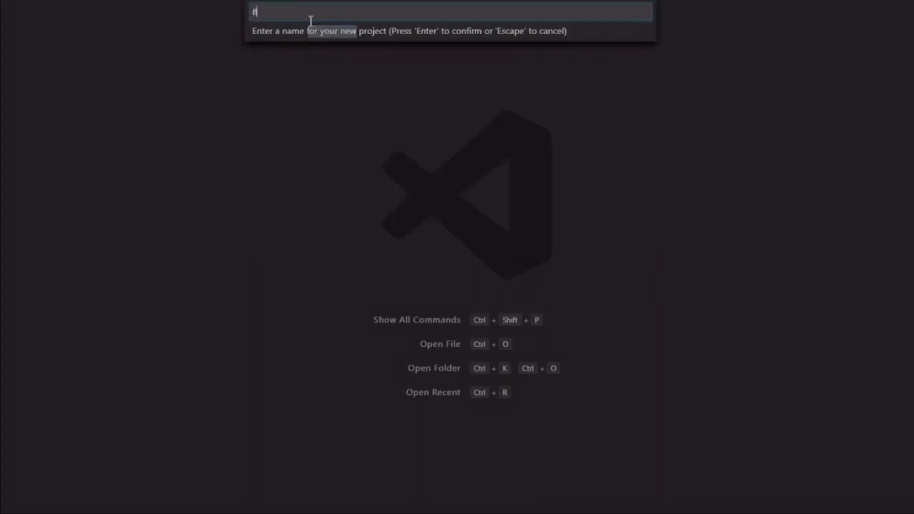
{"action": "type", "text": "lare_demo"}
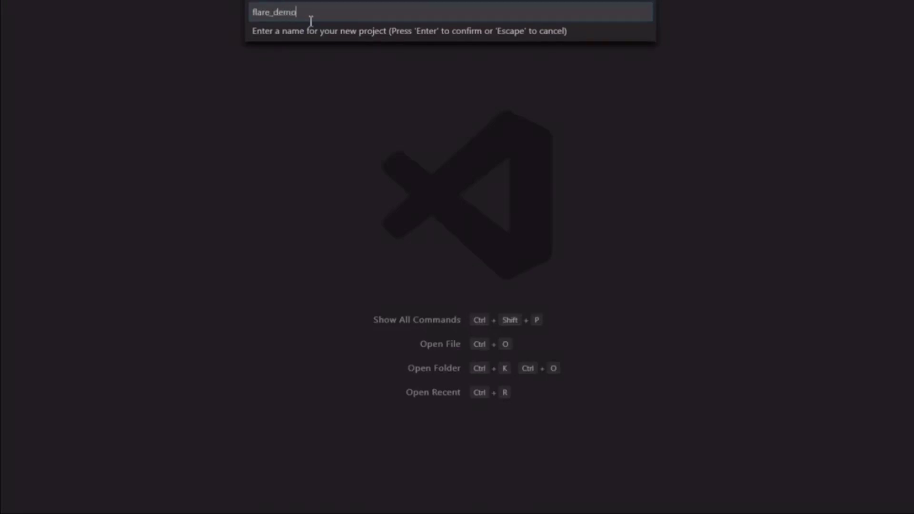
{"action": "key", "text": "Return"}
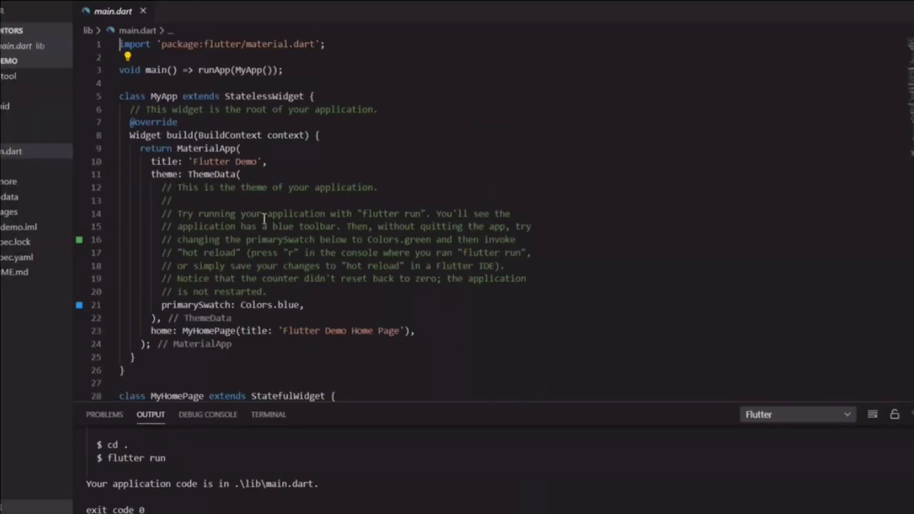
Delete the ThemeData and application-root comments and drop the title argument from MyHomePage()
{"action": "left_click_drag", "start_coordinate": [157, 188], "coordinate": [325, 291]}
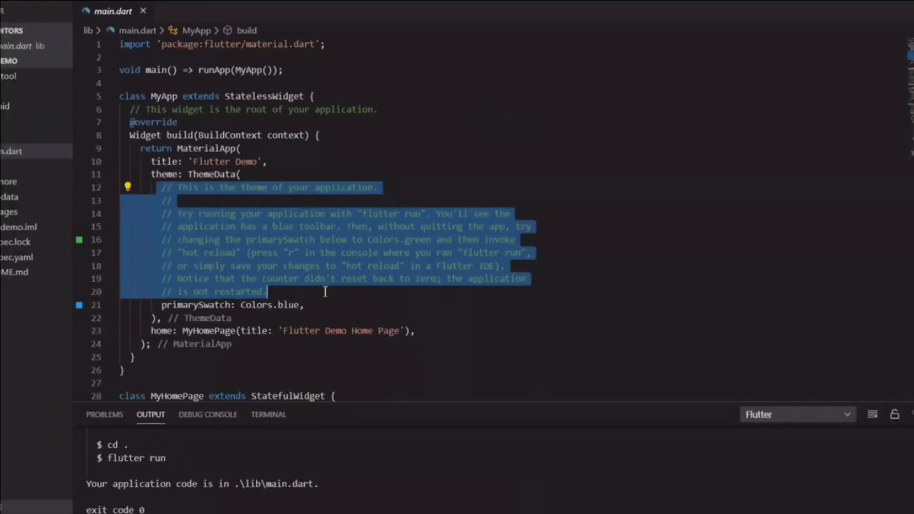
{"action": "key", "text": "Delete"}
{"action": "left_click_drag", "start_coordinate": [381, 111], "coordinate": [109, 113]}
{"action": "key", "text": "Delete"}
{"action": "key", "text": "BackSpace"}
{"action": "key", "text": "BackSpace"}
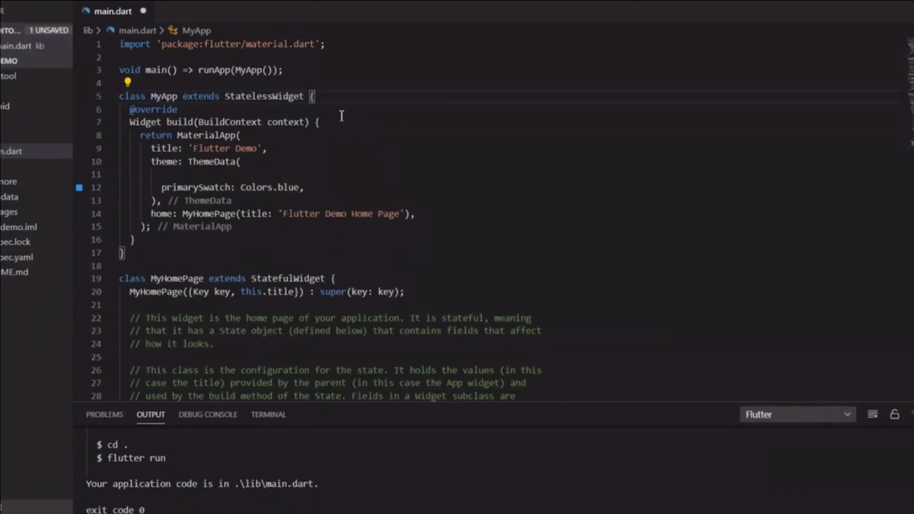
{"action": "left_click_drag", "start_coordinate": [240, 214], "coordinate": [406, 213]}
{"action": "key", "text": "Delete"}
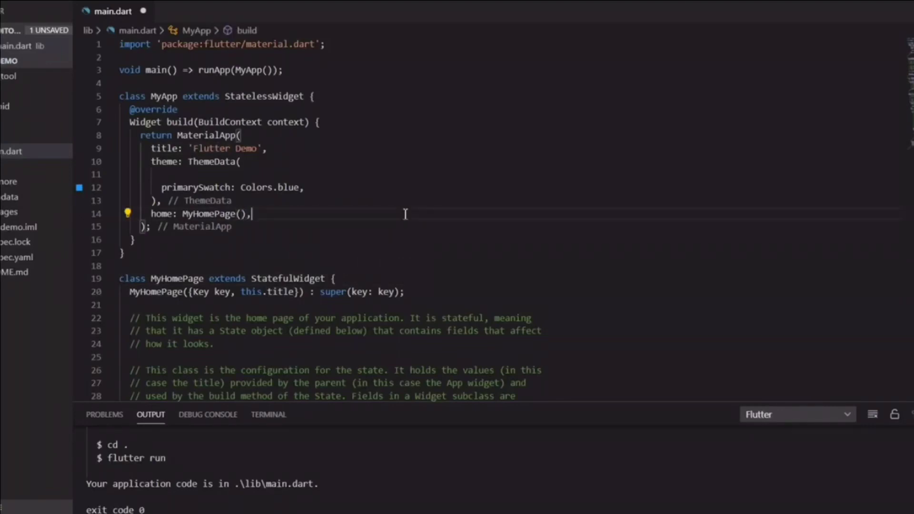
Fold and delete the MyHomePage and _MyHomePageState classes
{"action": "left_click", "coordinate": [111, 279]}
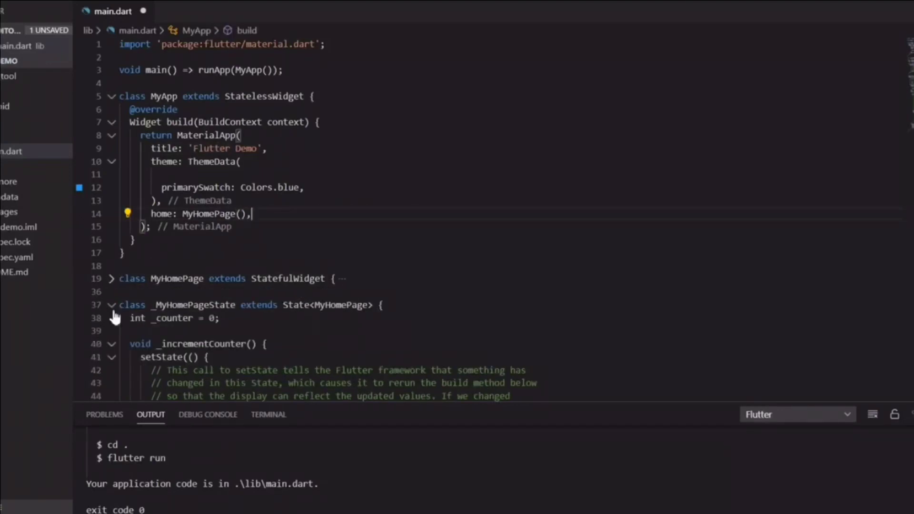
{"action": "left_click", "coordinate": [112, 305]}
{"action": "left_click_drag", "start_coordinate": [151, 343], "coordinate": [120, 278]}
{"action": "key", "text": "Delete"}
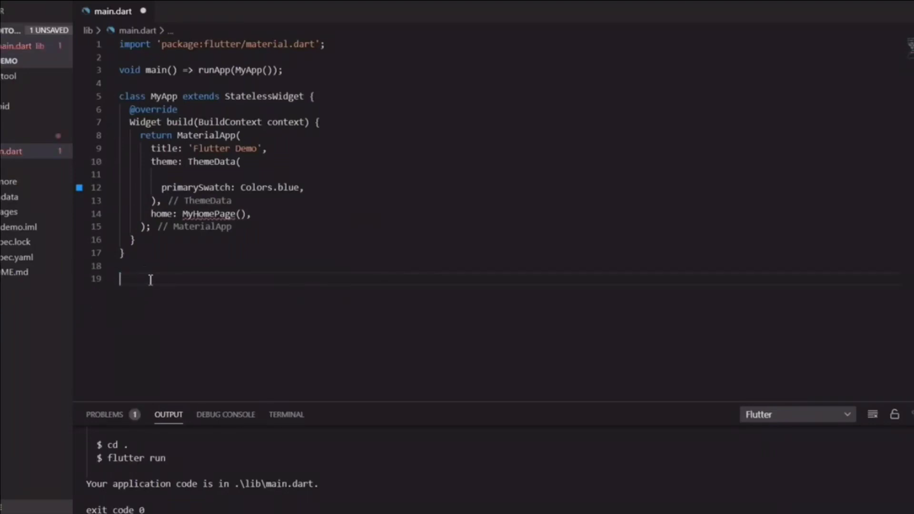
{"action": "left_click", "coordinate": [200, 219]}
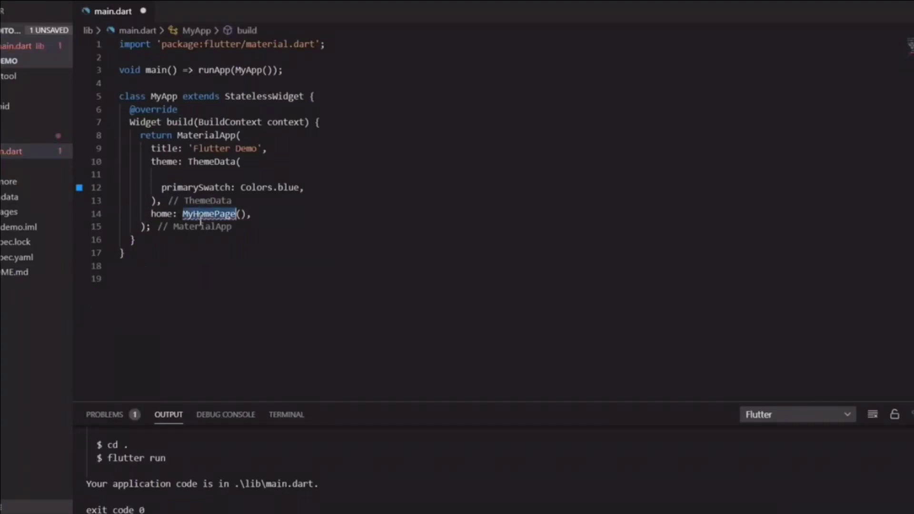
Add a stateless MyHomePage widget on line 19 that returns a Scaffold
{"action": "left_click", "coordinate": [167, 276]}
{"action": "type", "text": "stl"}
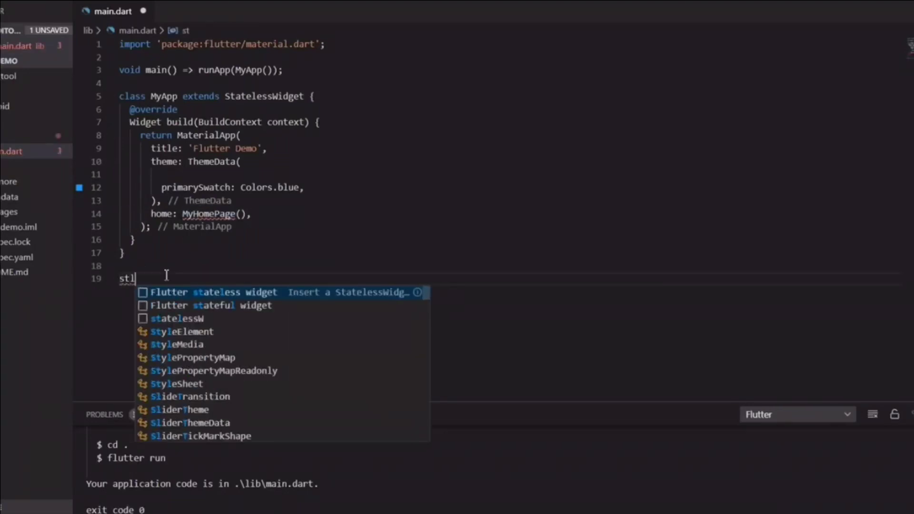
{"action": "key", "text": "Return"}
{"action": "type", "text": "MyHomePage extends StatelessWidget {"}
{"action": "scroll", "coordinate": [205, 266], "scroll_direction": "down", "scroll_amount": 2}
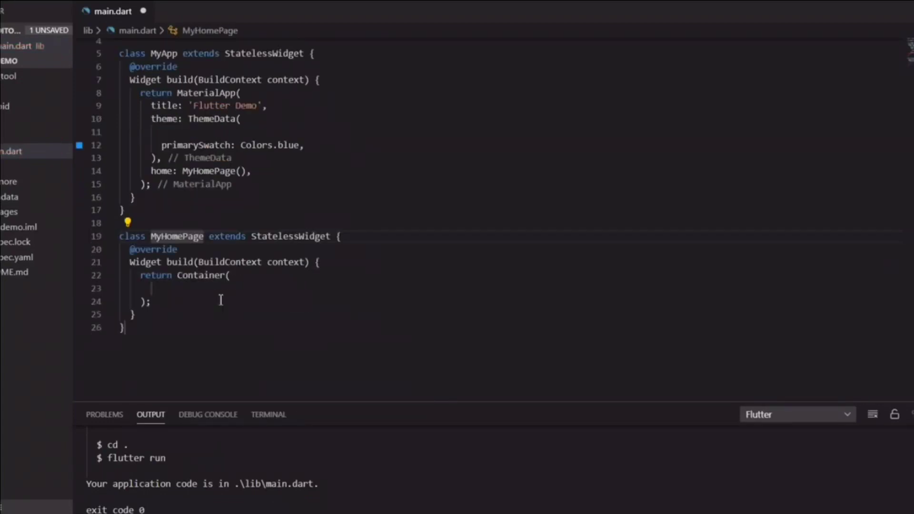
{"action": "double_click", "coordinate": [203, 236]}
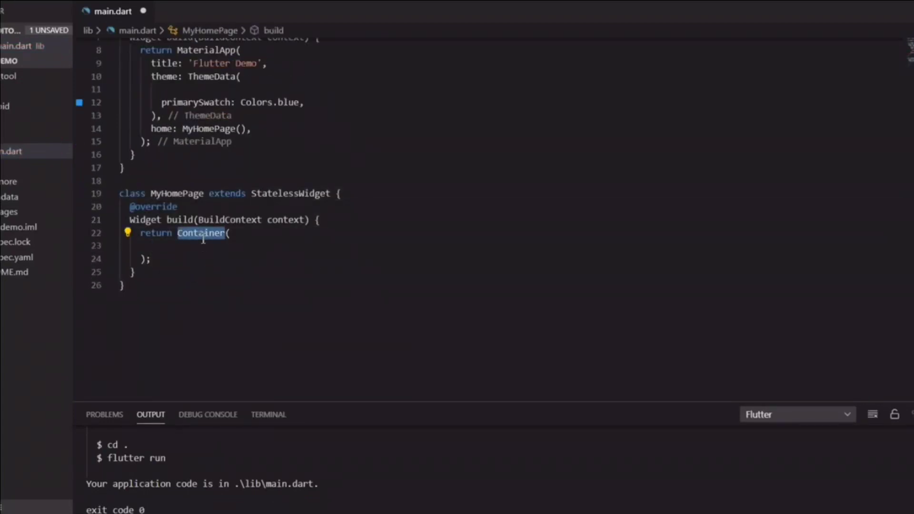
{"action": "type", "text": "Scaffold"}
{"action": "key", "text": "Return"}
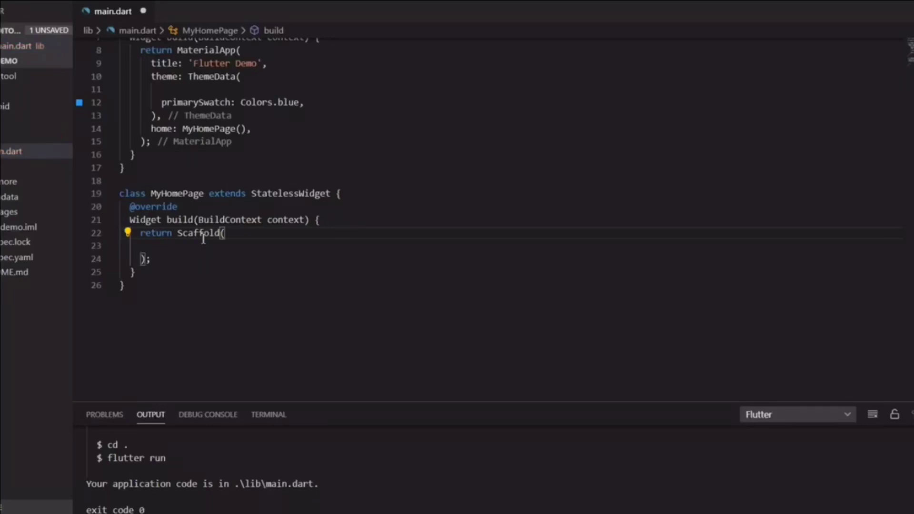
Give the Scaffold an AppBar titled 'Flare Bounce' and save main.dart
{"action": "type", "text": "a"}
{"action": "key", "text": "Return"}
{"action": "type", "text": "App,"}
{"action": "key", "text": "Return"}
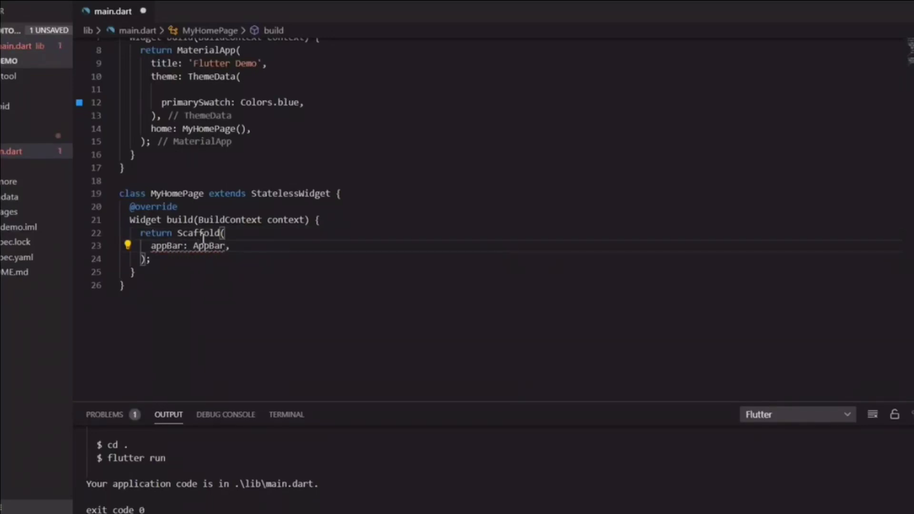
{"action": "type", "text": "(tit"}
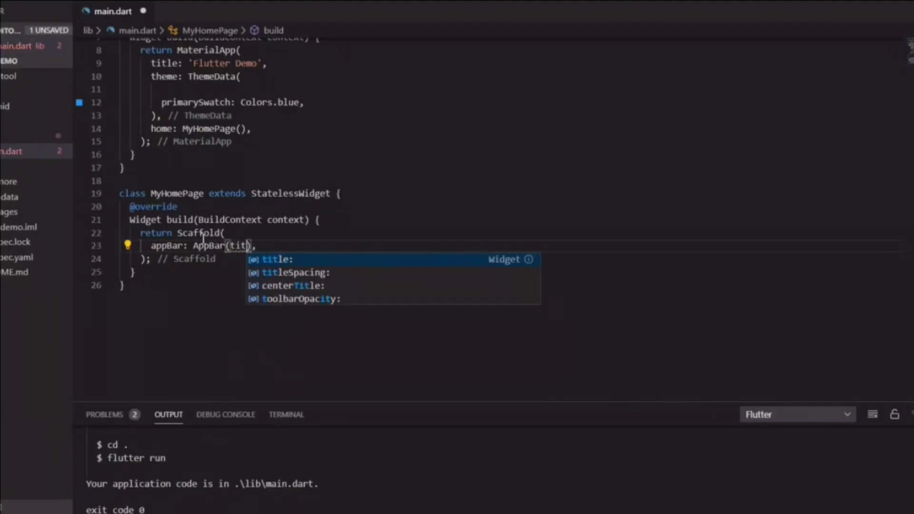
{"action": "key", "text": "Return"}
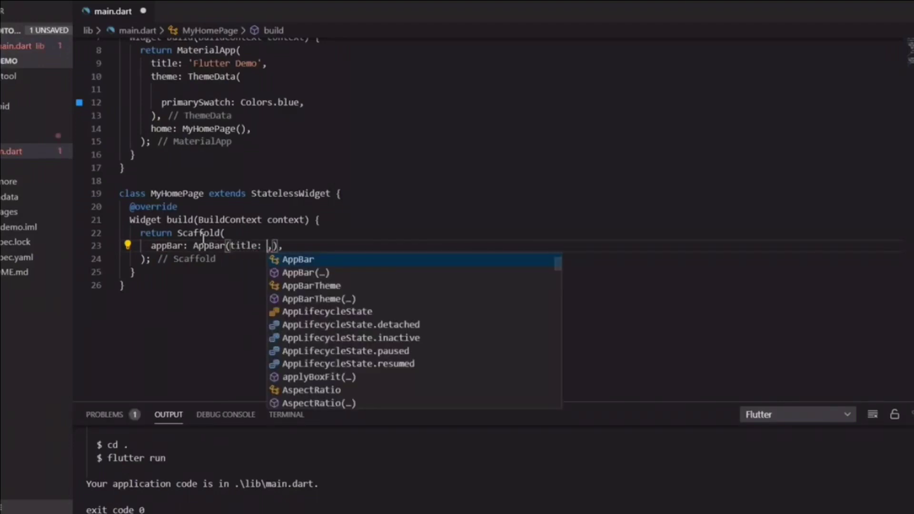
{"action": "type", "text": "Text("}
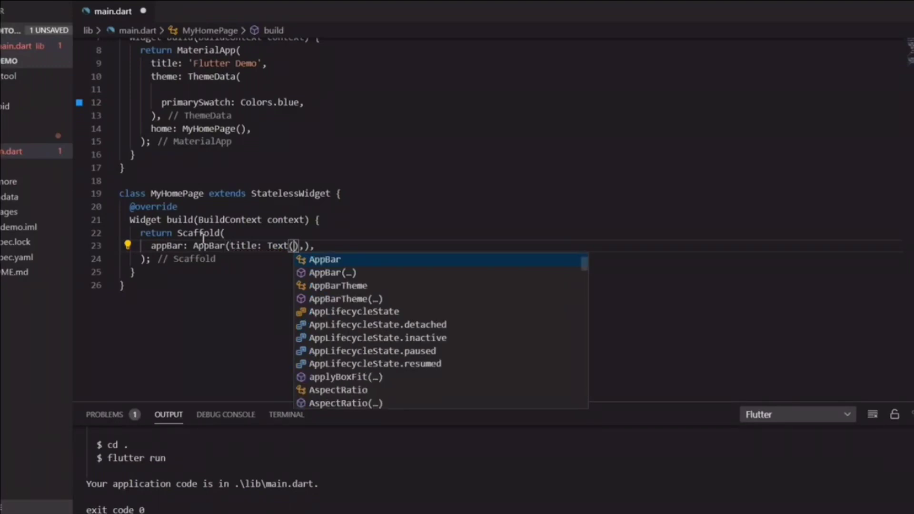
{"action": "type", "text": "'Flare Bounce"}
{"action": "left_click", "coordinate": [418, 247]}
{"action": "key", "text": "ctrl+s"}
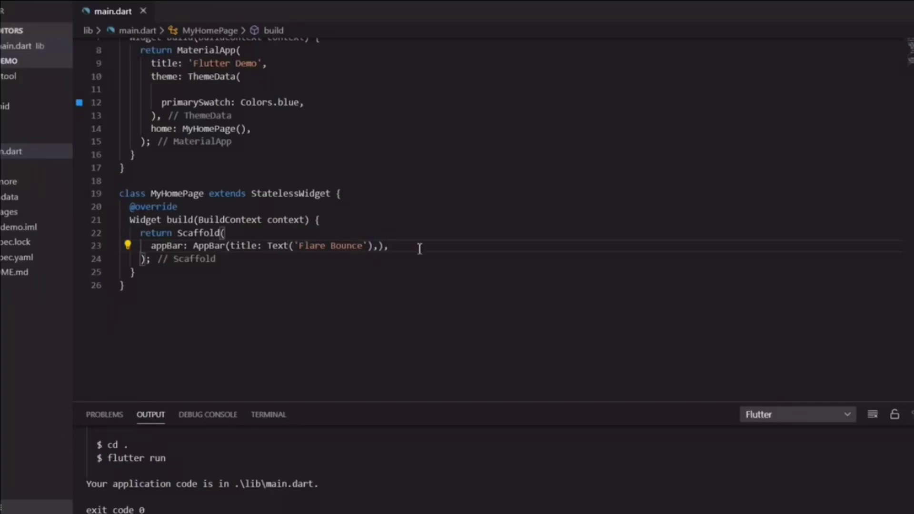
Run the Flutter app without debugging
{"action": "left_click", "coordinate": [116, 1]}
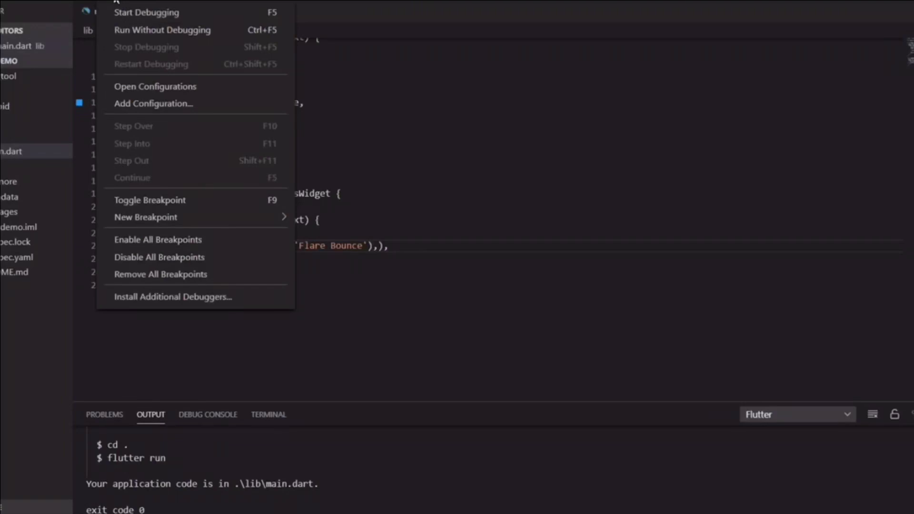
{"action": "left_click", "coordinate": [144, 30]}
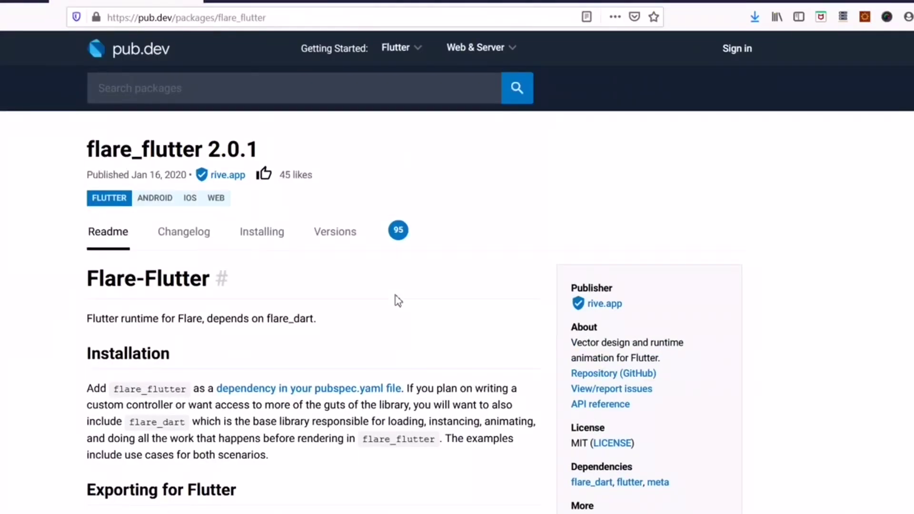
{"action": "scroll", "coordinate": [397, 300], "scroll_direction": "down", "scroll_amount": 2}
{"action": "scroll", "coordinate": [292, 372], "scroll_direction": "up", "scroll_amount": 2}
{"action": "scroll", "coordinate": [266, 368], "scroll_direction": "down", "scroll_amount": 2}
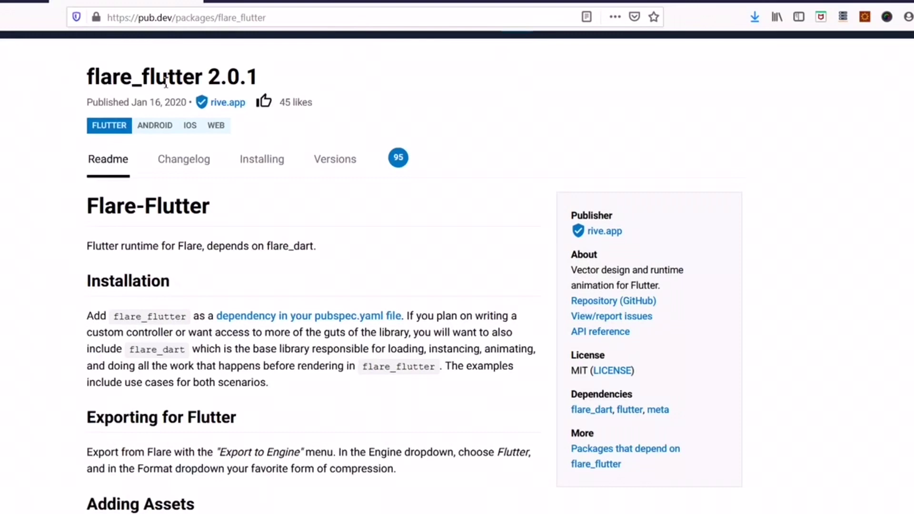
Select the flare_flutter package name in the pub.dev Installation paragraph
{"action": "double_click", "coordinate": [137, 322]}
{"action": "left_click", "coordinate": [108, 319]}
{"action": "left_click_drag", "start_coordinate": [116, 319], "coordinate": [189, 320]}
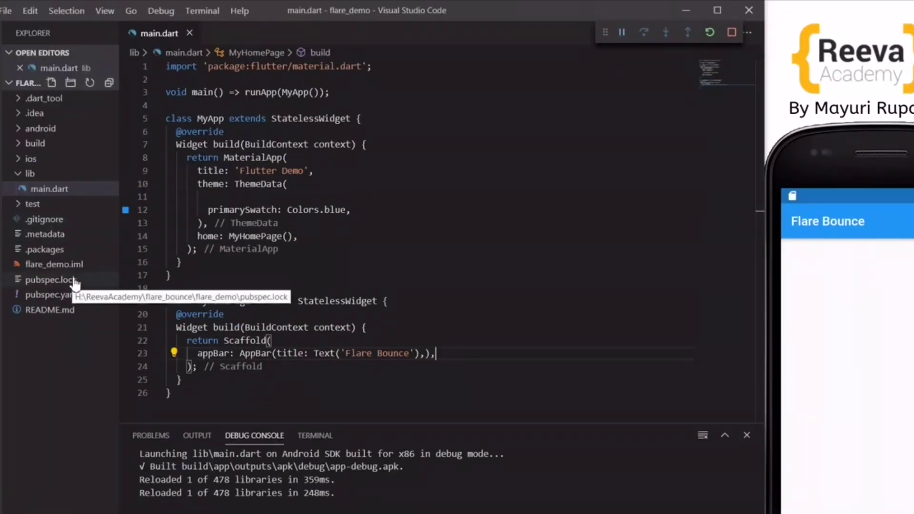
Add flare_flutter below 'sdk: flutter' in pubspec.yaml and save to fetch packages
{"action": "left_click", "coordinate": [58, 296]}
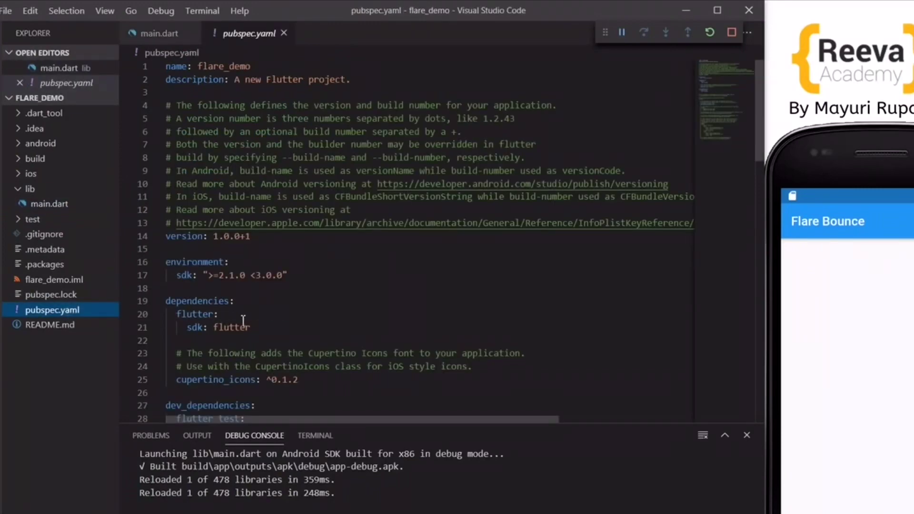
{"action": "scroll", "coordinate": [262, 333], "scroll_direction": "down", "scroll_amount": 1}
{"action": "scroll", "coordinate": [259, 330], "scroll_direction": "up", "scroll_amount": 1}
{"action": "left_click", "coordinate": [257, 327]}
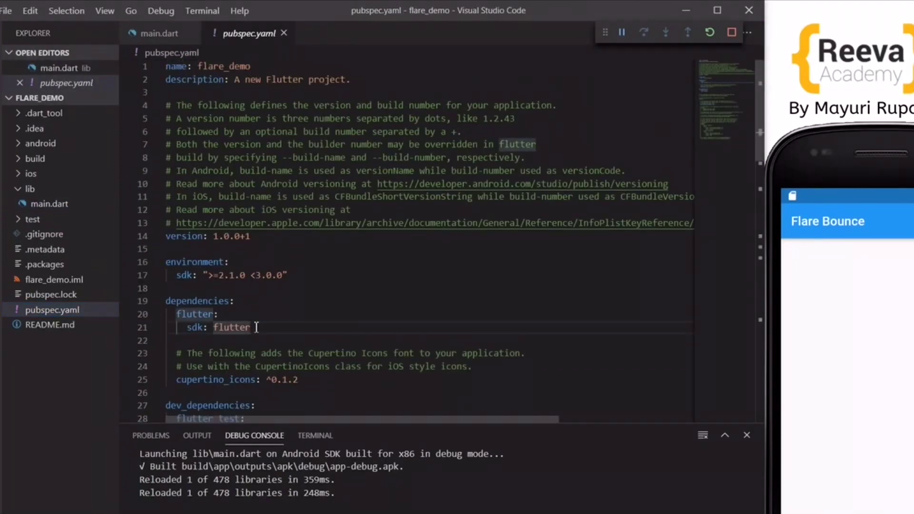
{"action": "key", "text": "Return"}
{"action": "type", "text": "flare_flutter:"}
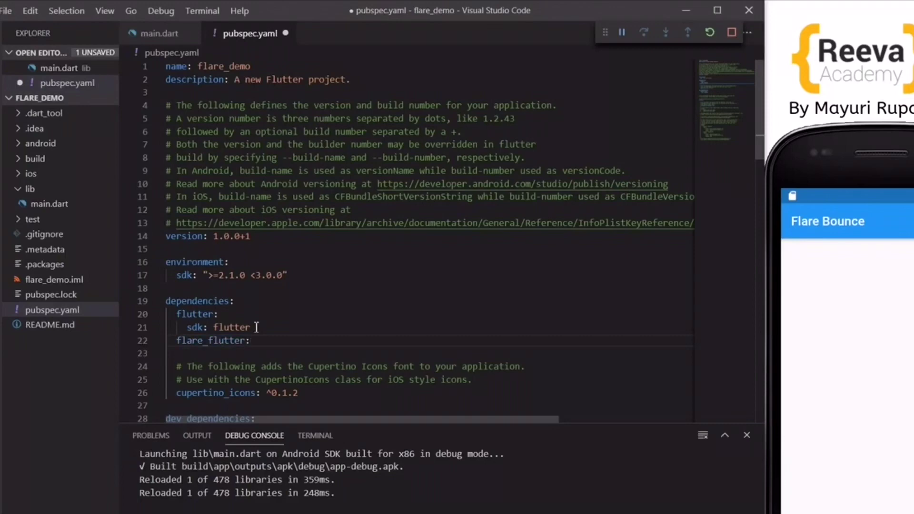
{"action": "key", "text": "ctrl+s"}
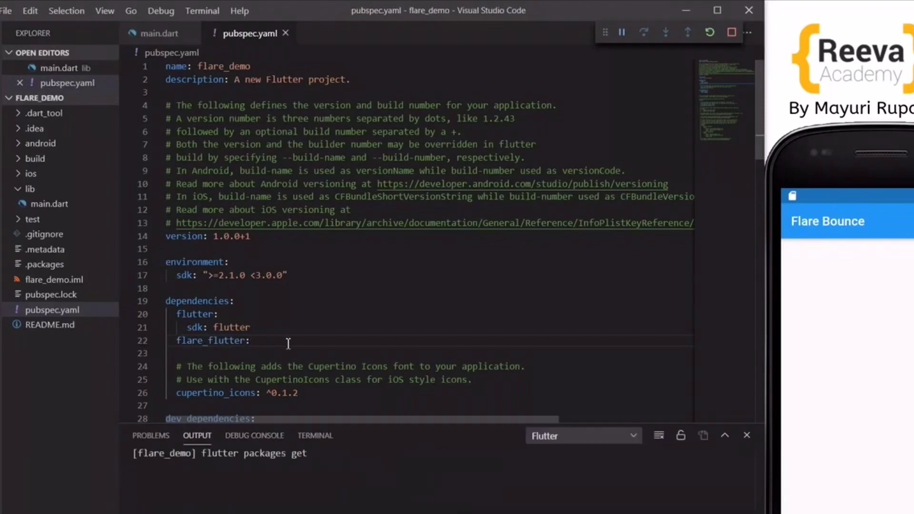
{"action": "left_click_drag", "start_coordinate": [202, 453], "coordinate": [315, 458]}
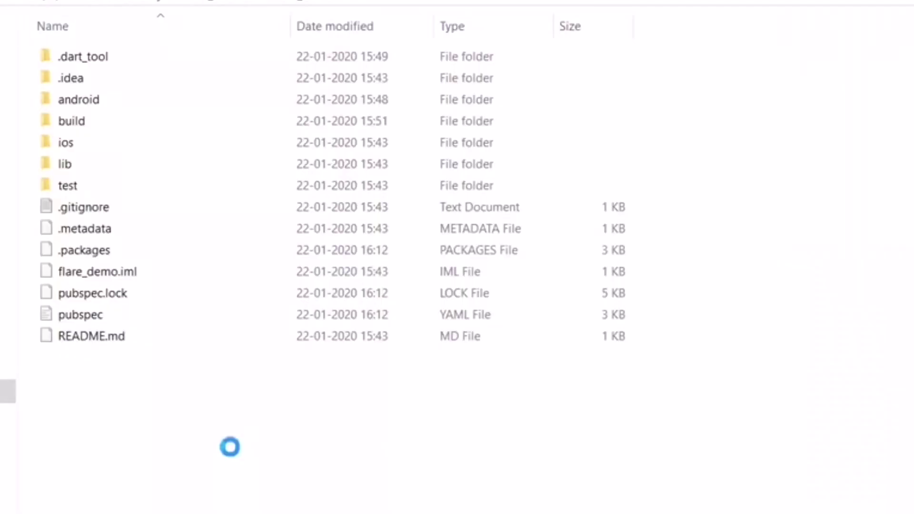
Make a new animations folder in the flare_demo project and paste flare_demo.flr into it
{"action": "right_click", "coordinate": [231, 445]}
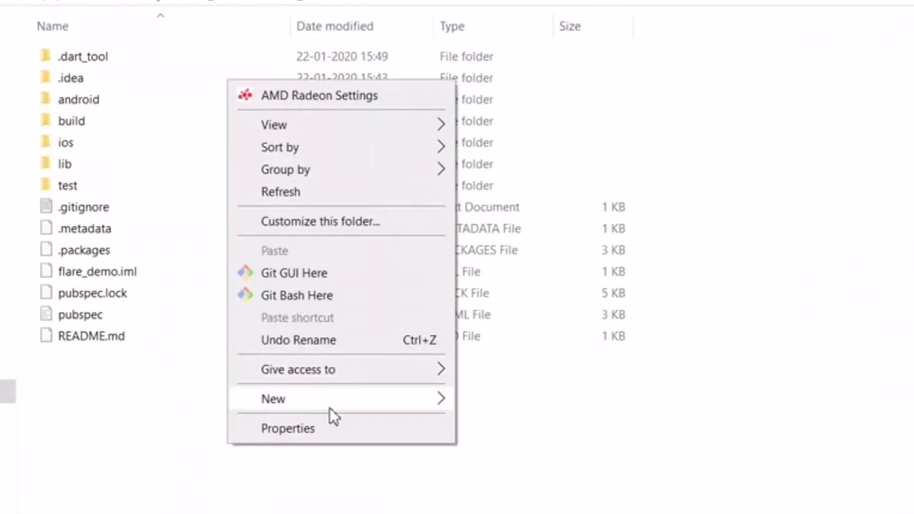
{"action": "mouse_move", "coordinate": [330, 408]}
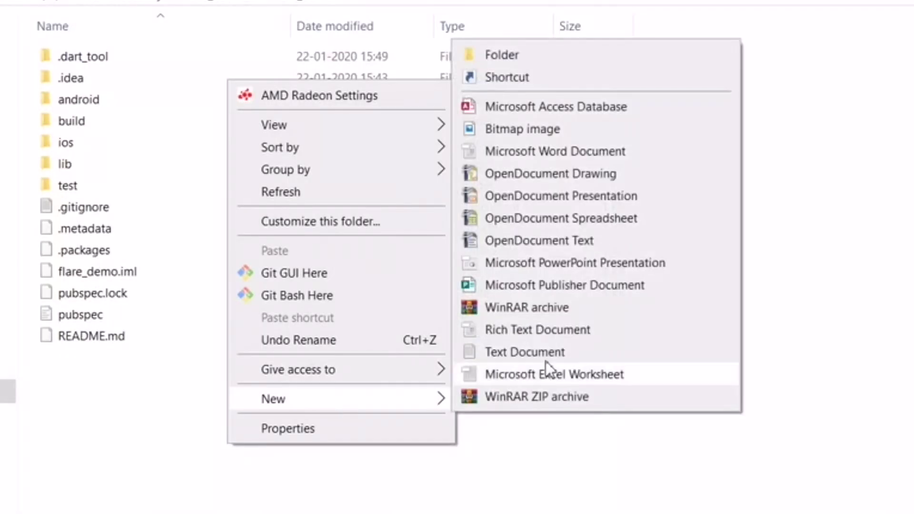
{"action": "left_click", "coordinate": [508, 47]}
{"action": "type", "text": "animations"}
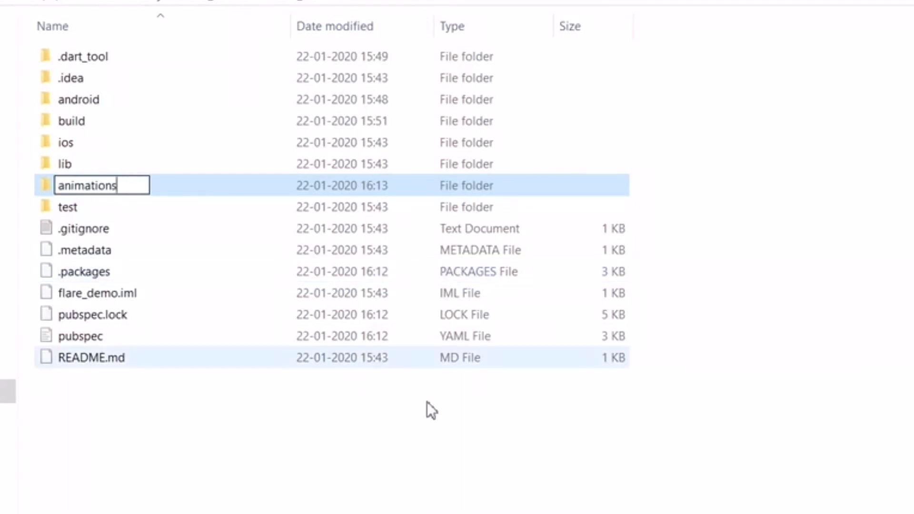
{"action": "key", "text": "Return"}
{"action": "double_click", "coordinate": [91, 122]}
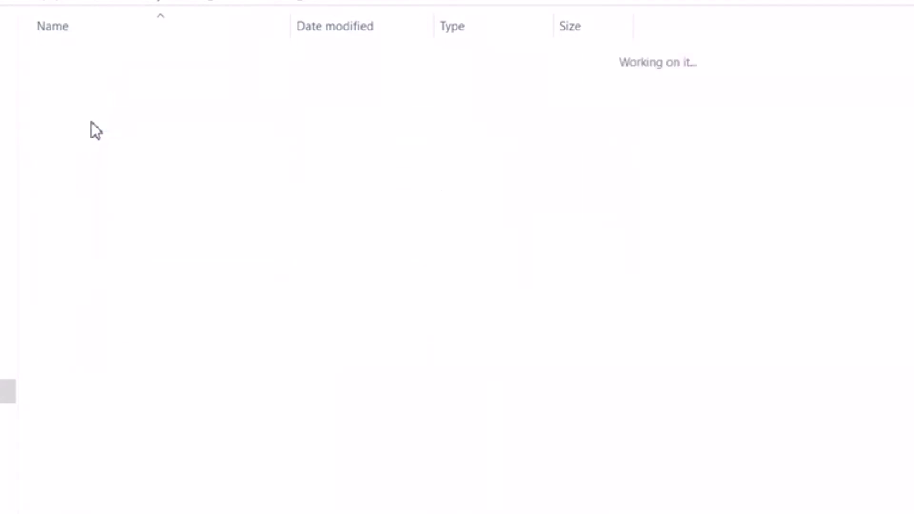
{"action": "key", "text": "ctrl+v"}
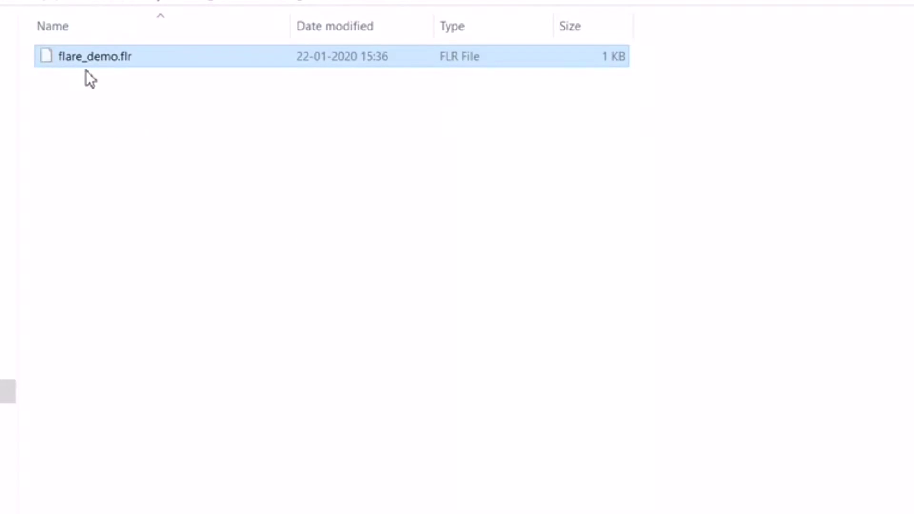
{"action": "left_click", "coordinate": [433, 224]}
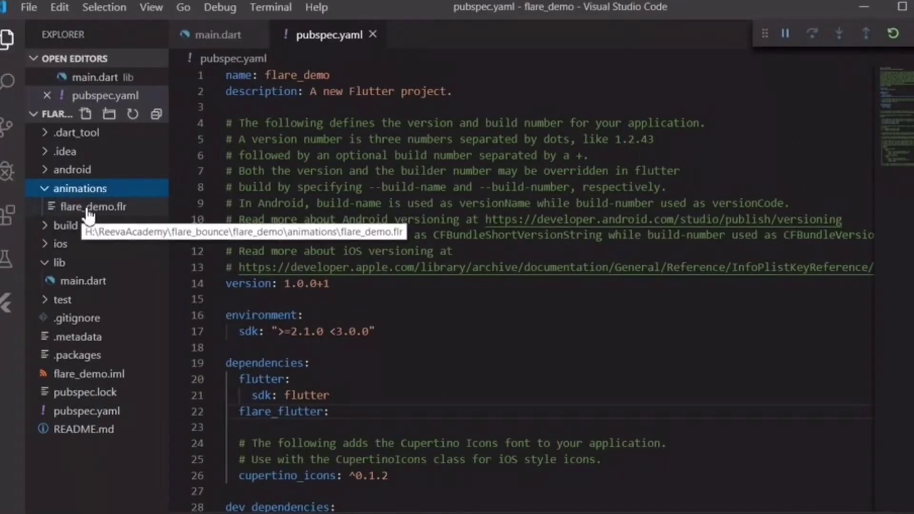
Add an 'assets:' entry with '- animations' under uses-material-design in pubspec.yaml
{"action": "scroll", "coordinate": [508, 381], "scroll_direction": "down", "scroll_amount": 4}
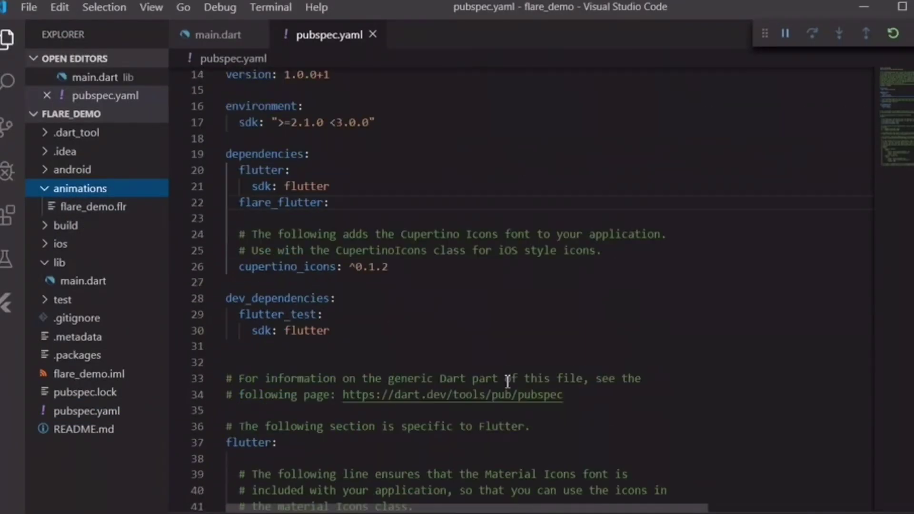
{"action": "scroll", "coordinate": [508, 381], "scroll_direction": "down", "scroll_amount": 7}
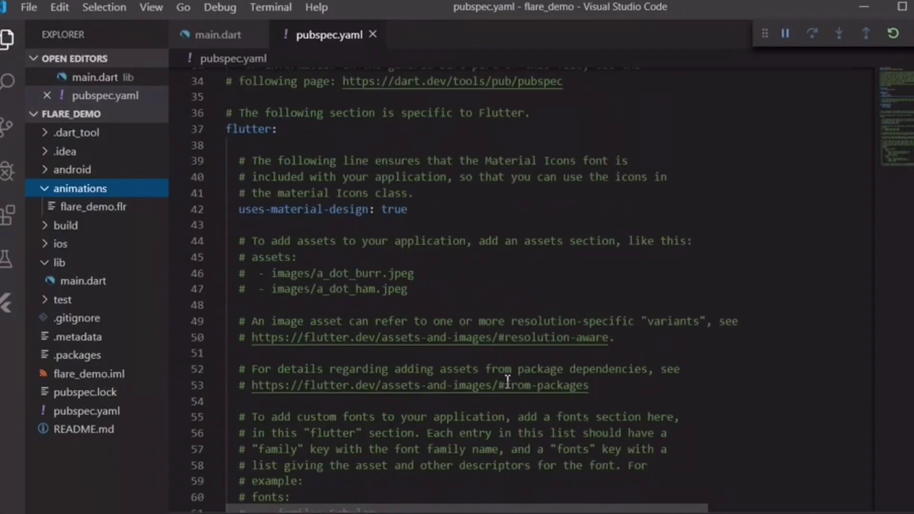
{"action": "scroll", "coordinate": [508, 381], "scroll_direction": "up", "scroll_amount": 3}
{"action": "left_click", "coordinate": [450, 356]}
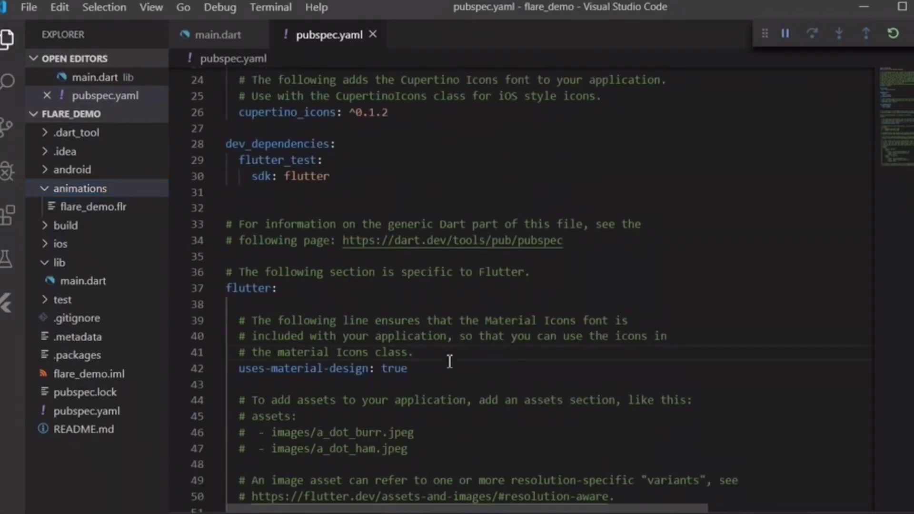
{"action": "double_click", "coordinate": [395, 368]}
{"action": "scroll", "coordinate": [326, 444], "scroll_direction": "down", "scroll_amount": 2}
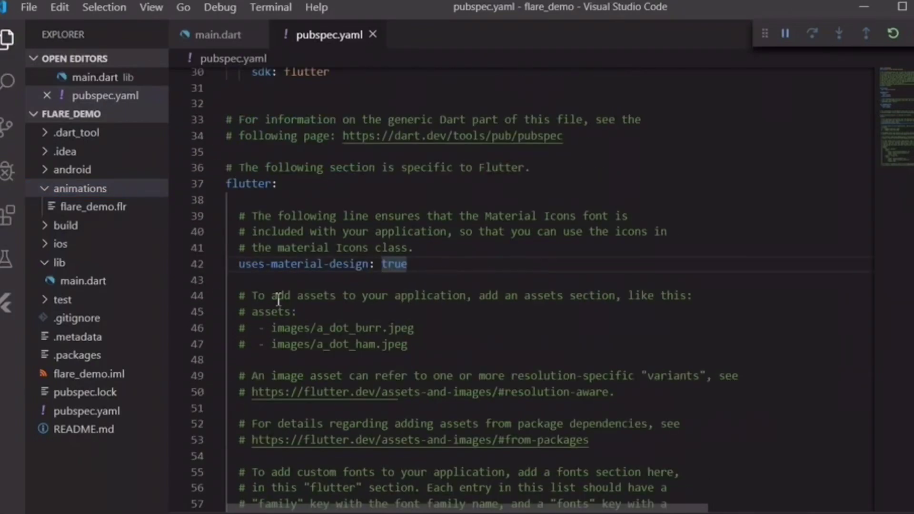
{"action": "scroll", "coordinate": [364, 341], "scroll_direction": "up", "scroll_amount": 1}
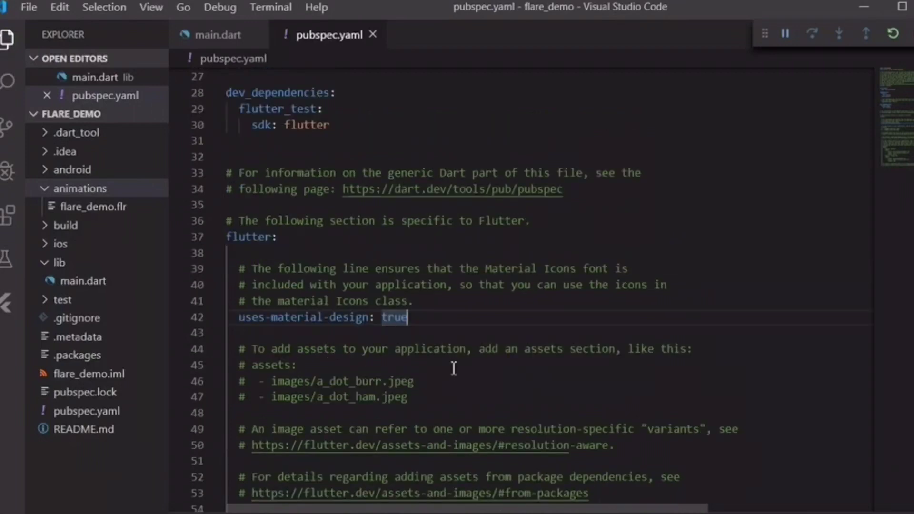
{"action": "left_click", "coordinate": [441, 323]}
{"action": "key", "text": "Return"}
{"action": "type", "text": "assets:"}
{"action": "key", "text": "Return"}
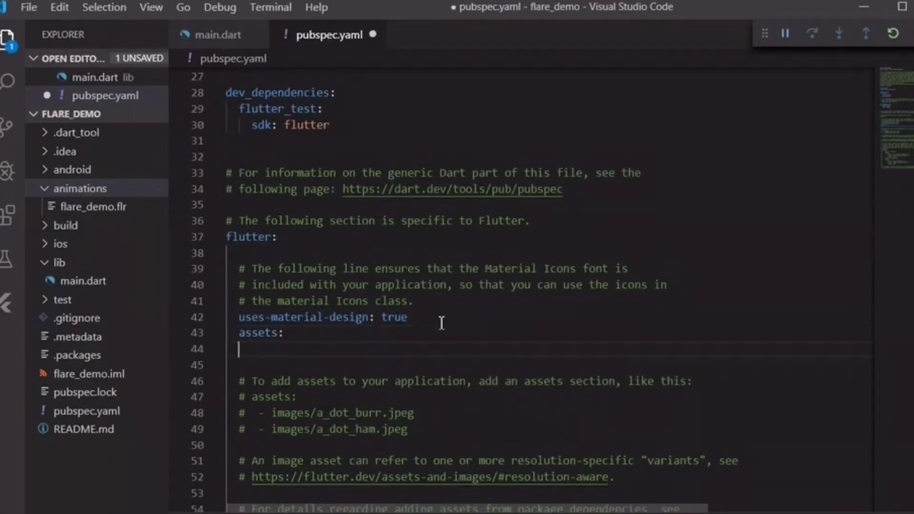
{"action": "type", "text": "- animations/"}
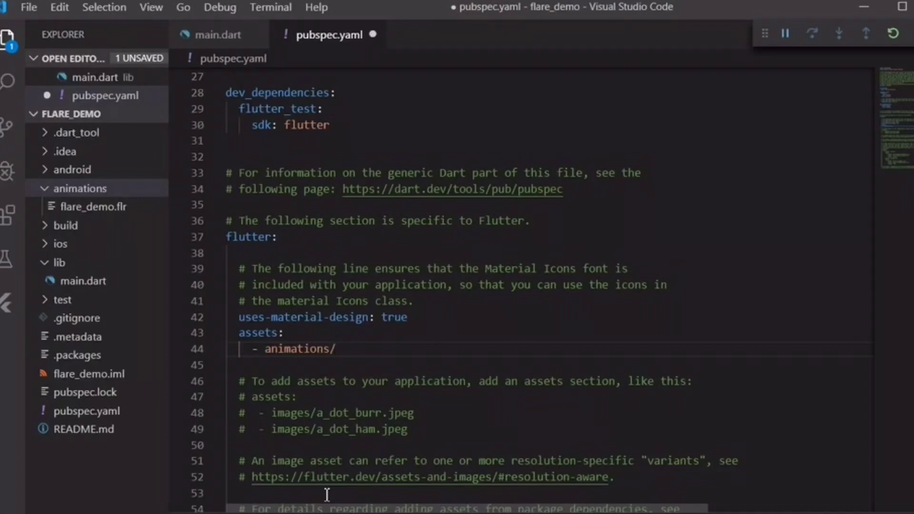
Save pubspec.yaml to refetch packages and go back to main.dart
{"action": "key", "text": "ctrl+s"}
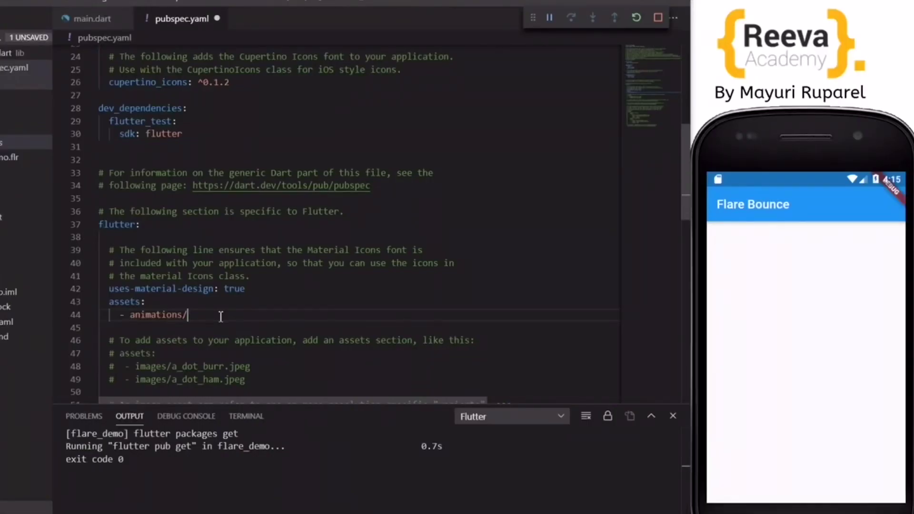
{"action": "key", "text": "ctrl+s"}
{"action": "left_click", "coordinate": [92, 19]}
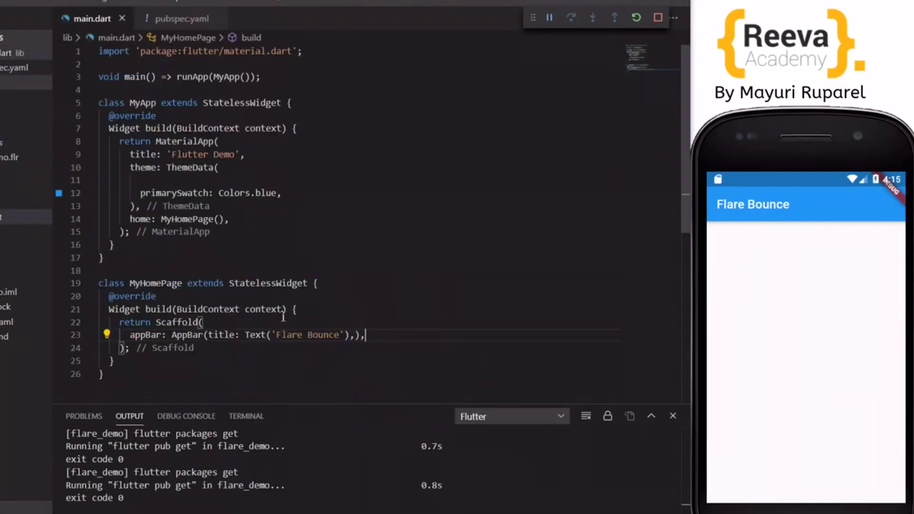